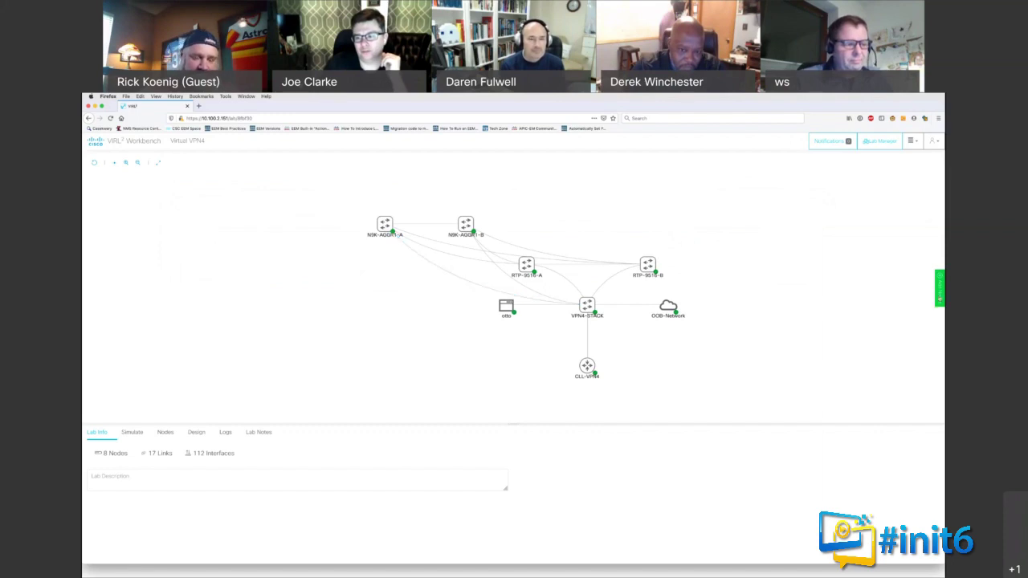
Step: Show the Add Nodes palette, pan the Virtual VPN4 topology left, and preview RTP-9516-A's action menu
left_click(940, 288)
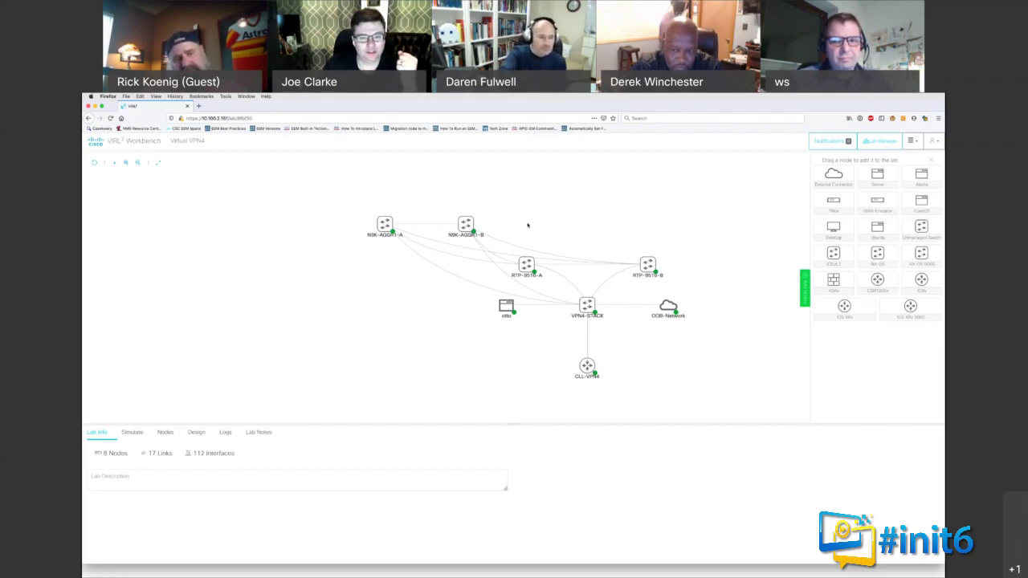
left_click_drag(391, 286, 298, 270)
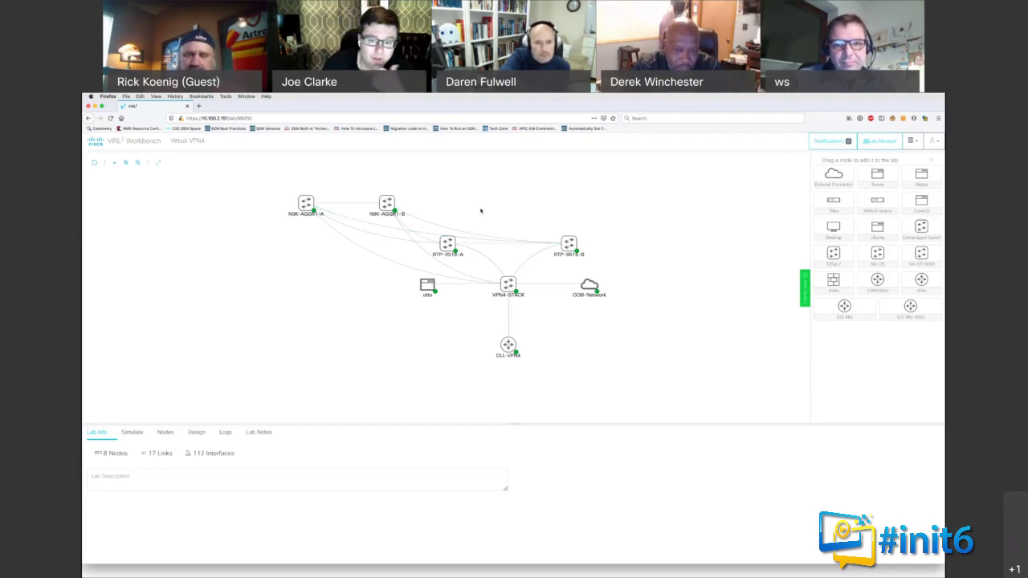
left_click(447, 242)
left_click(172, 262)
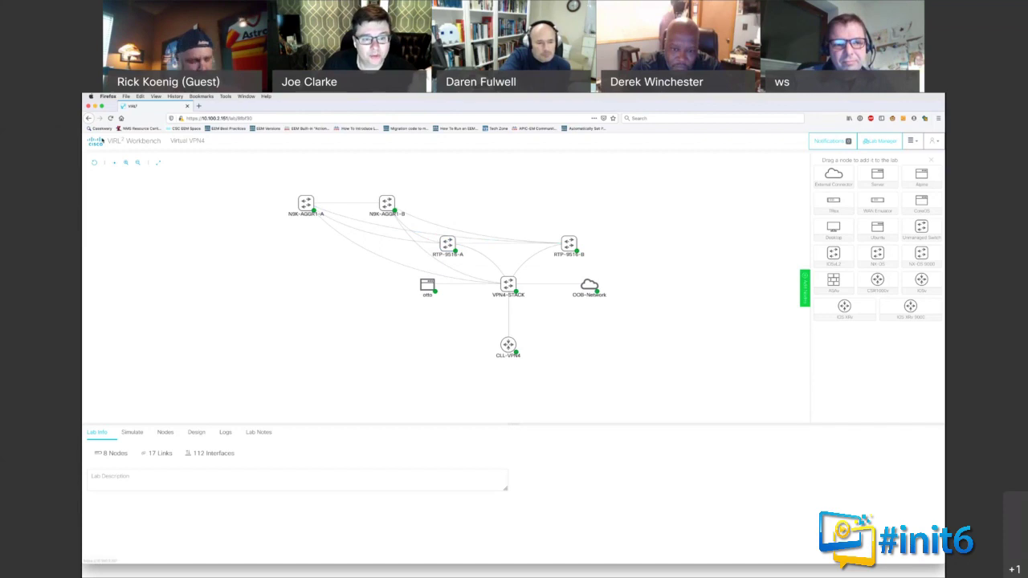
Step: Back in Lab Manager, name the second lab card 'BGP0' and open it in Workbench
key("alt+Left")
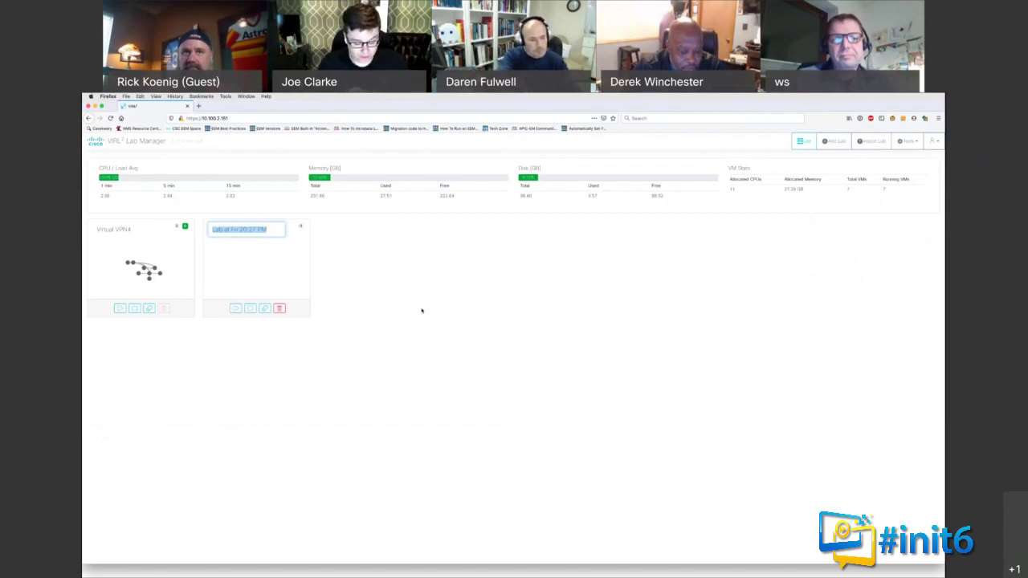
type("BGP0")
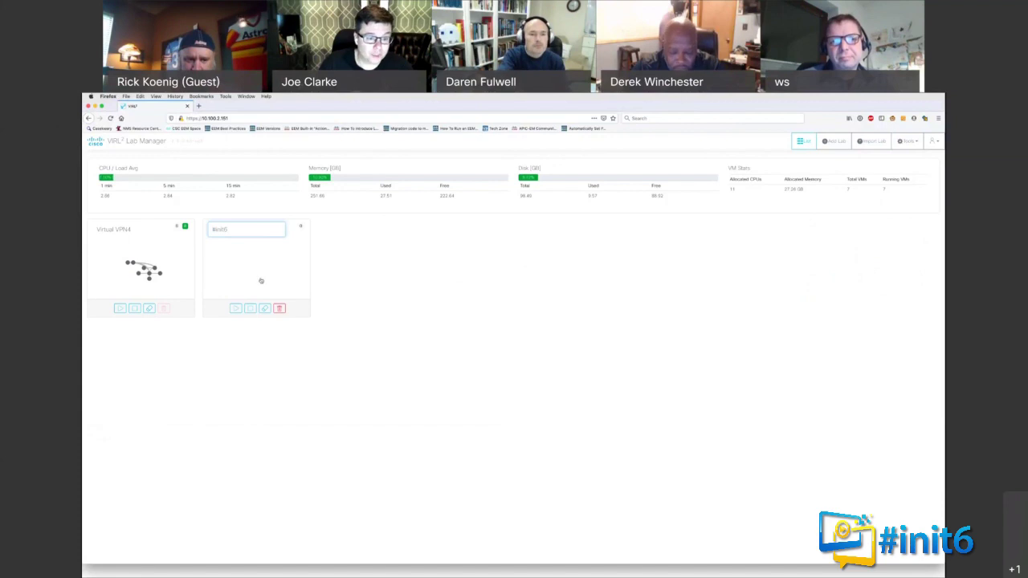
left_click(261, 281)
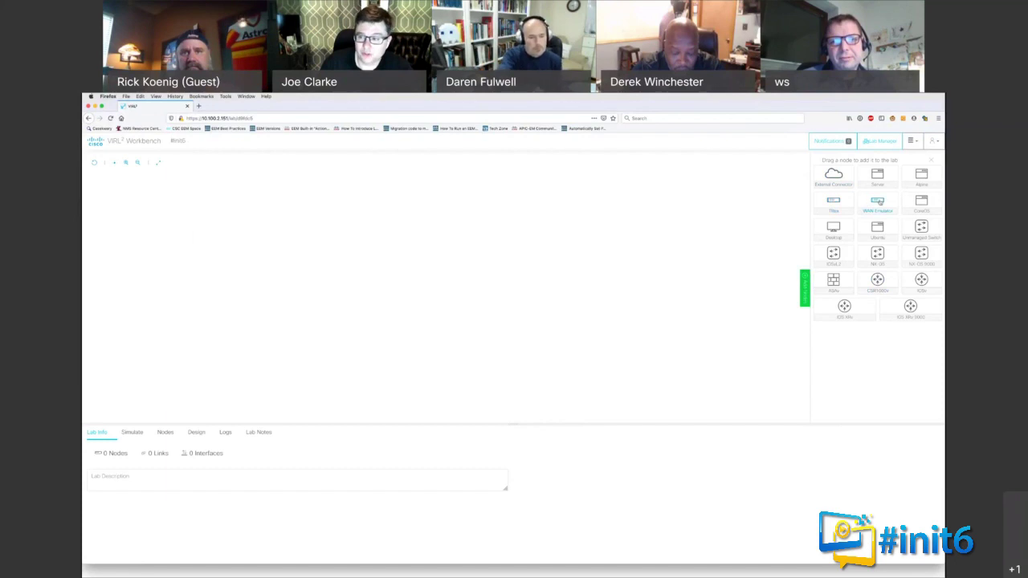
Step: Add a WAN Emulator node, view its latency, jitter, loss and bandwidth config, then add an Alpine node
left_click_drag(878, 203, 304, 255)
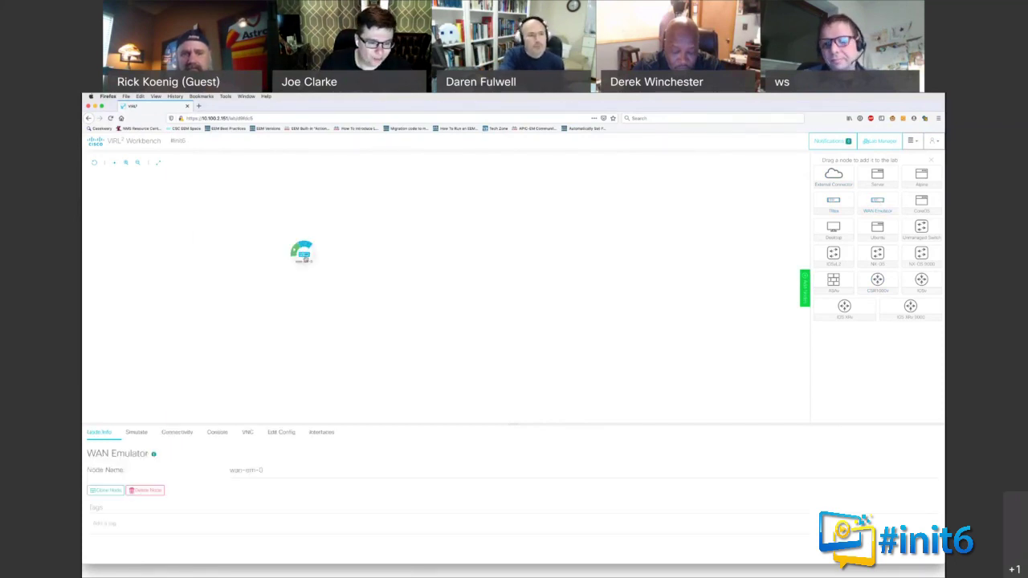
left_click(273, 433)
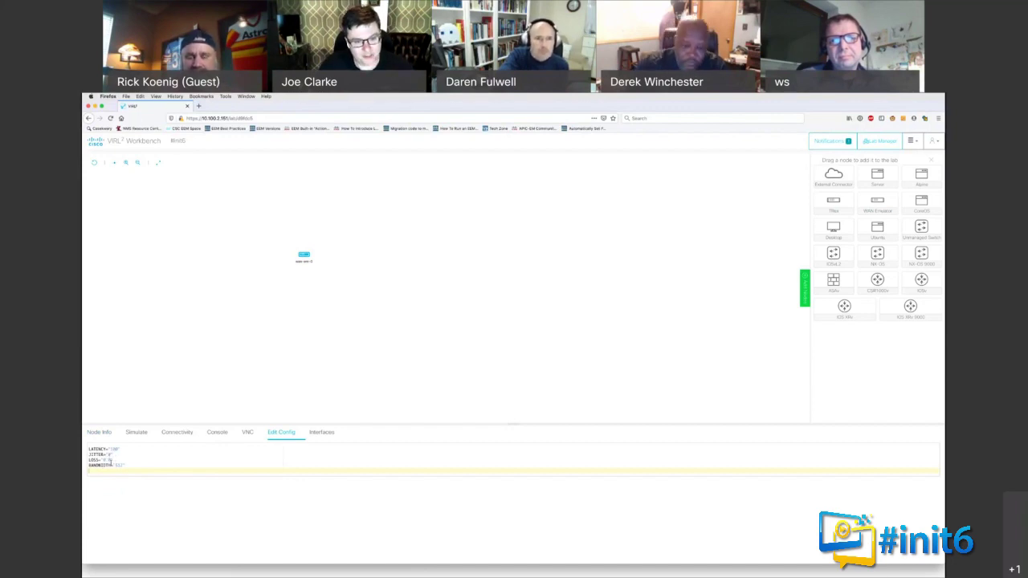
left_click(304, 254)
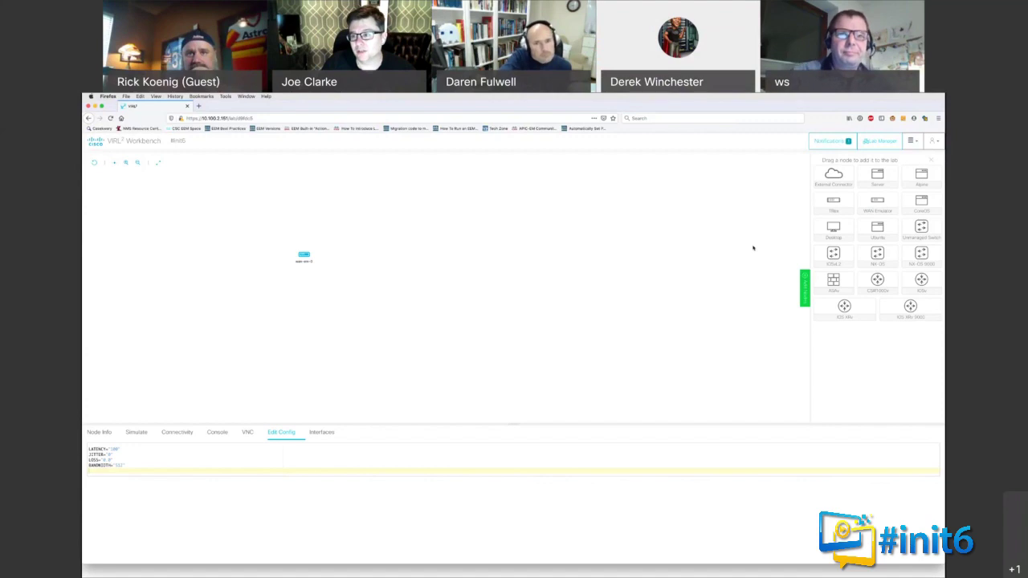
left_click_drag(922, 175, 448, 243)
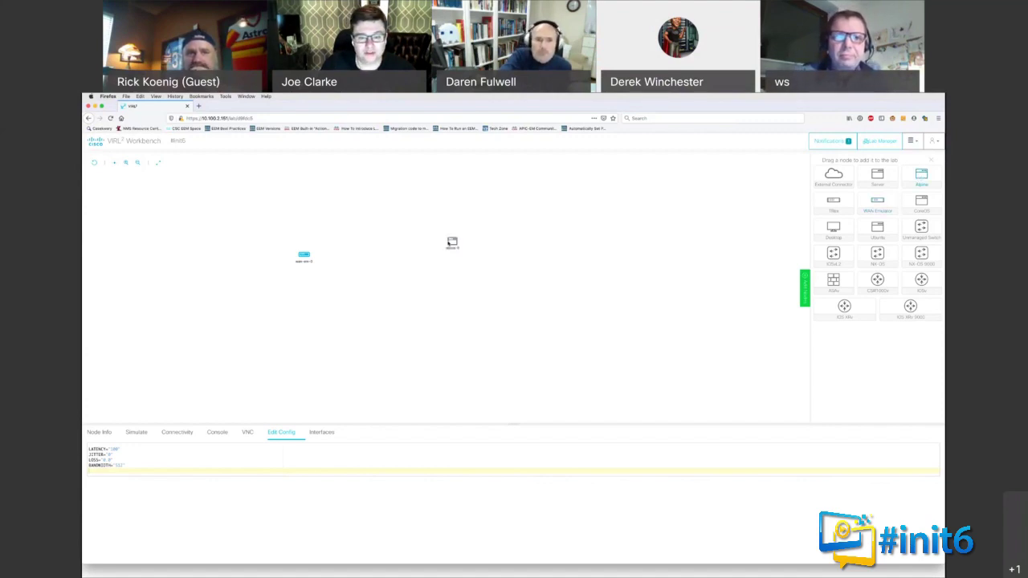
Step: Select the new Alpine node and show its VNC pane
left_click(452, 242)
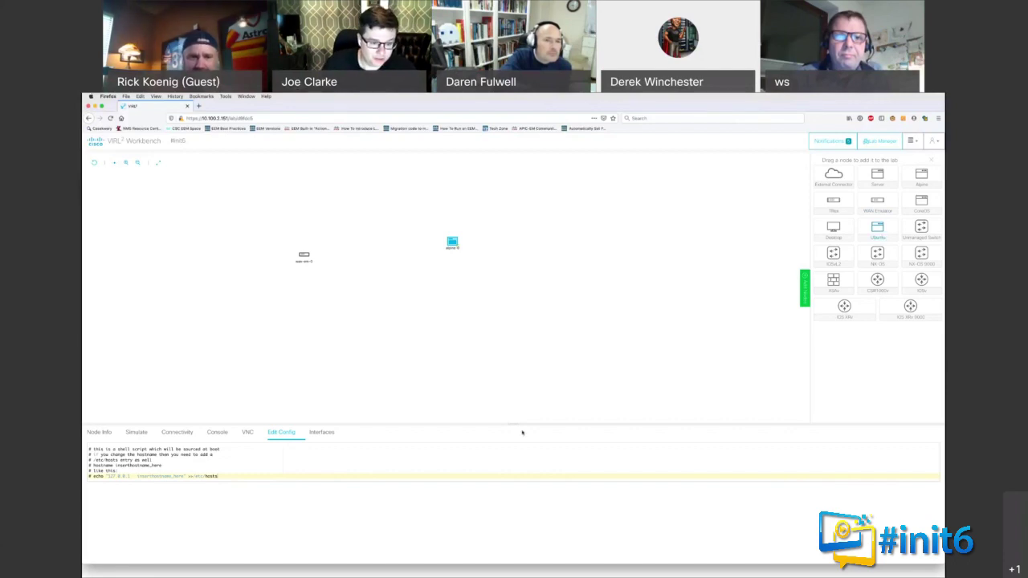
left_click(248, 432)
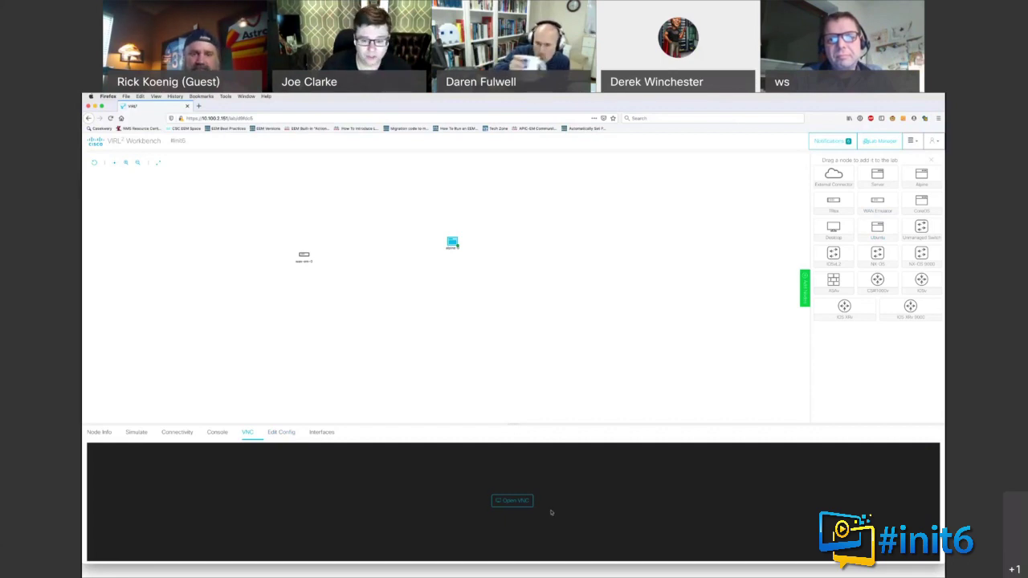
Step: Launch Alpine's VNC session, then add a Desktop node and launch its VNC session too
left_click(515, 502)
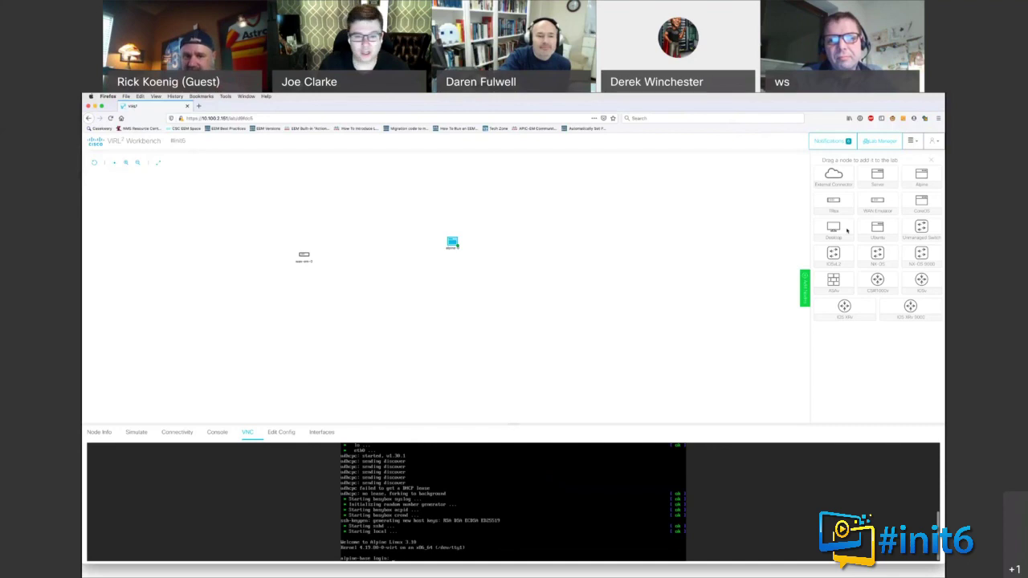
left_click_drag(838, 228, 533, 271)
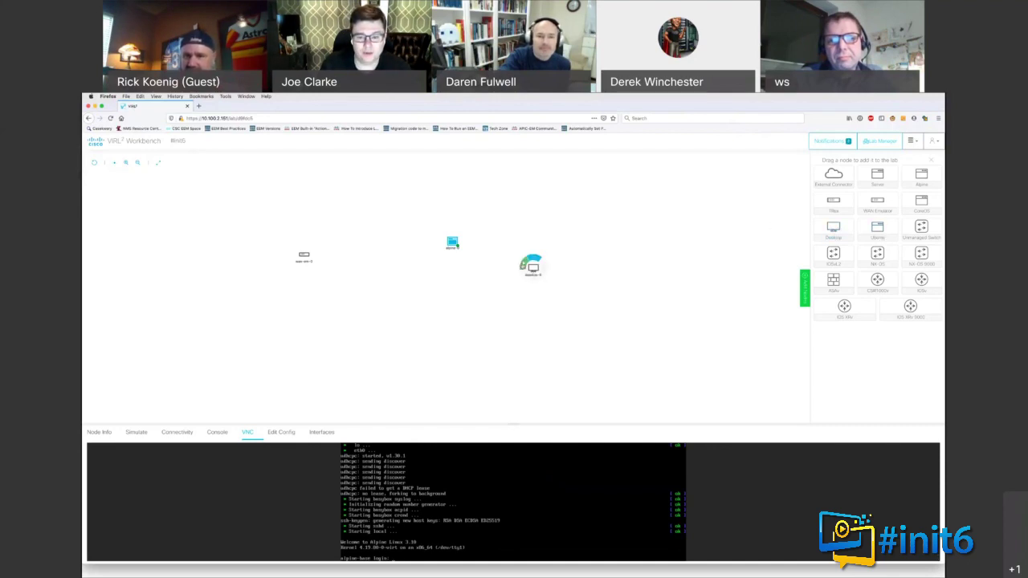
left_click(532, 267)
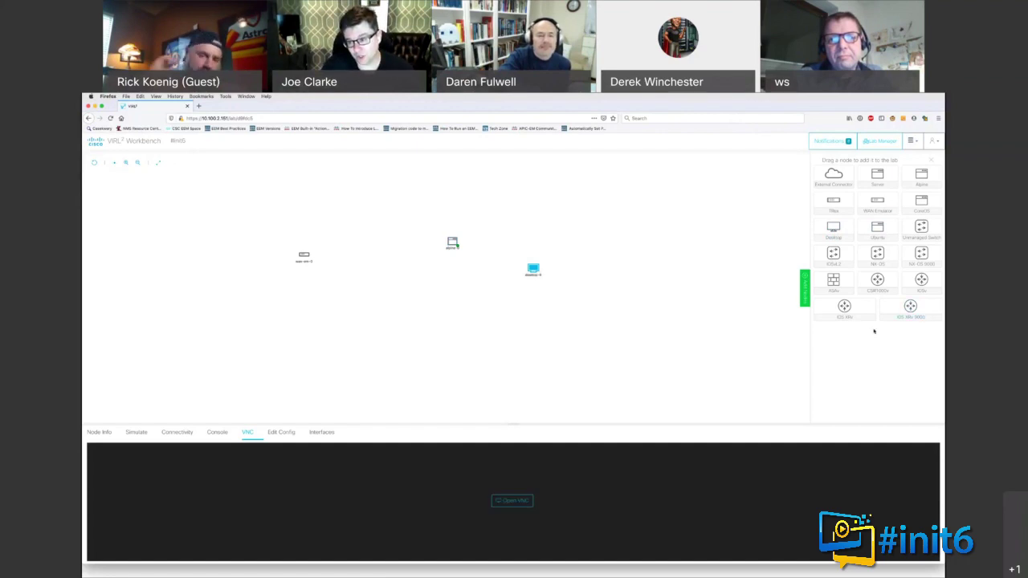
left_click(518, 504)
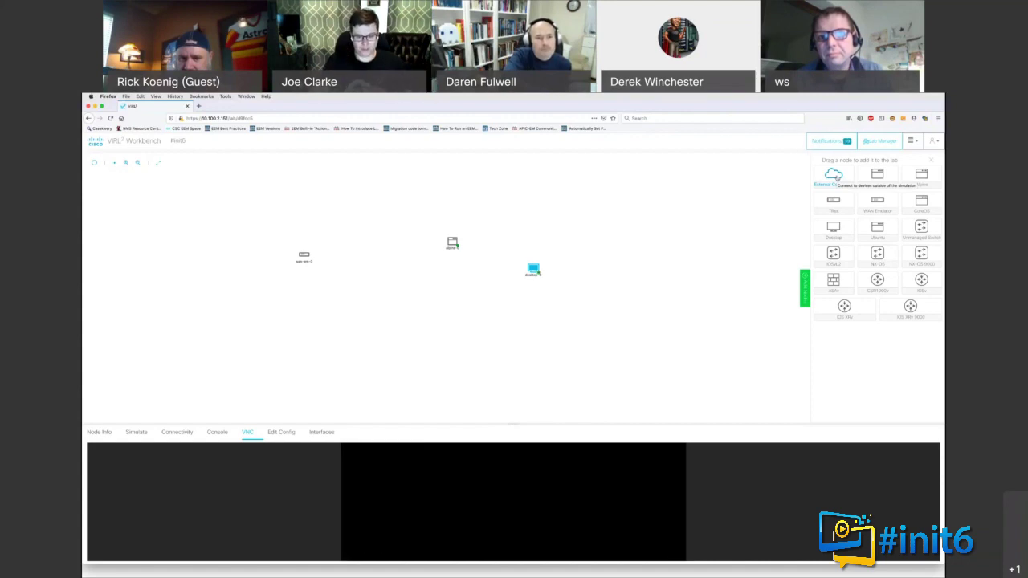
Step: Log into the Desktop node's VNC session, launch Terminal from its dock, then switch to Console
left_click(511, 427)
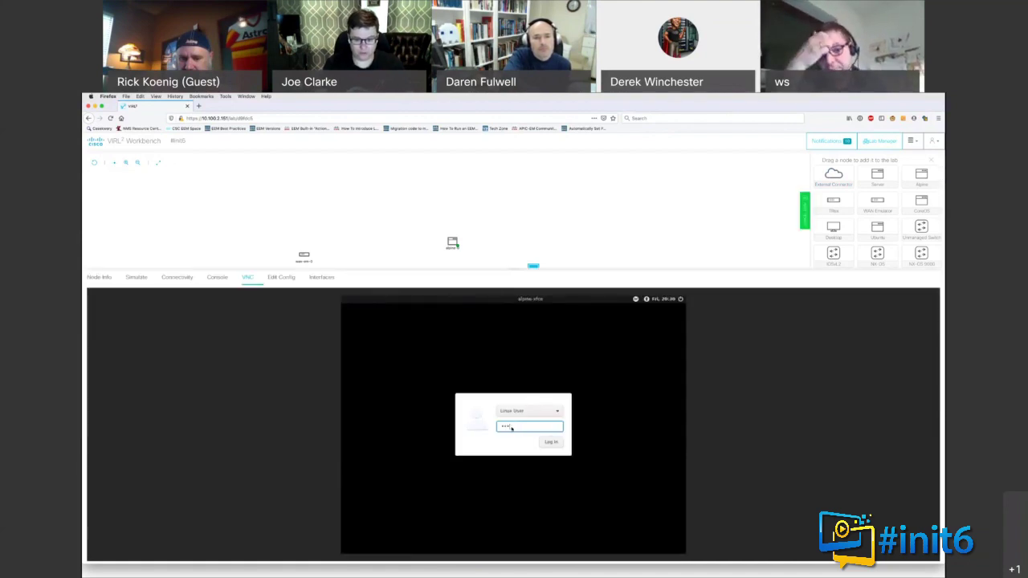
key("Return")
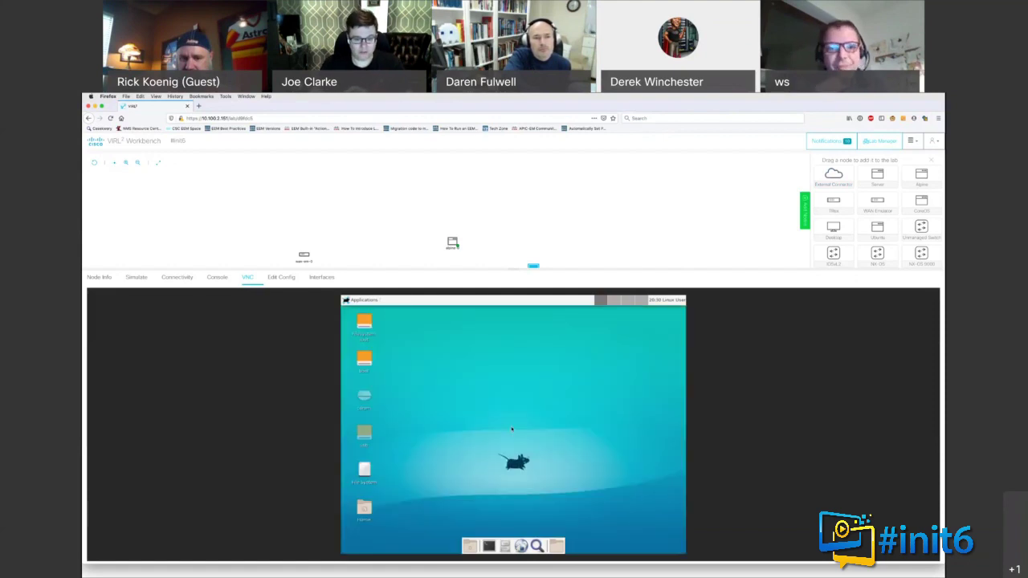
left_click(490, 546)
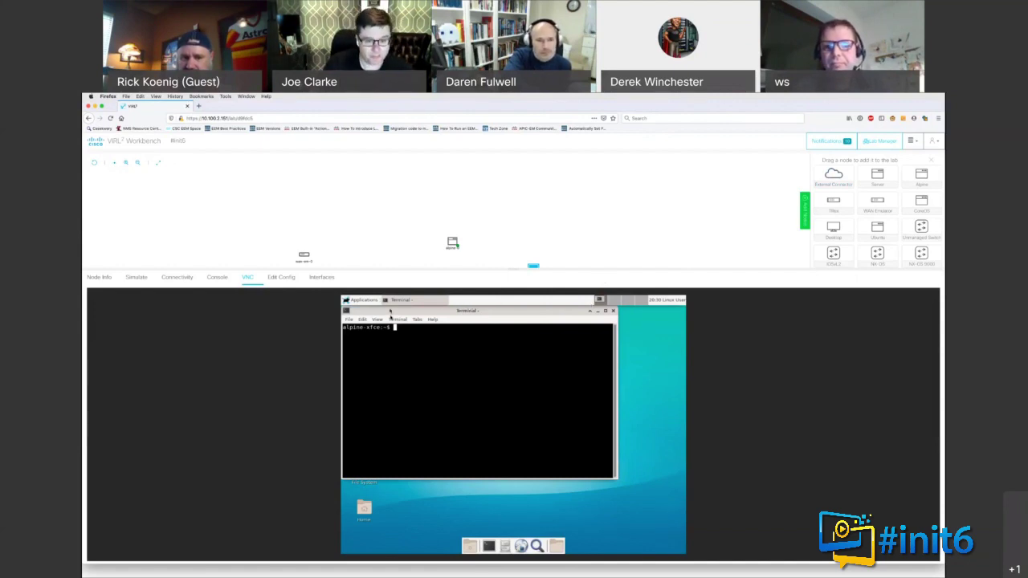
left_click(218, 278)
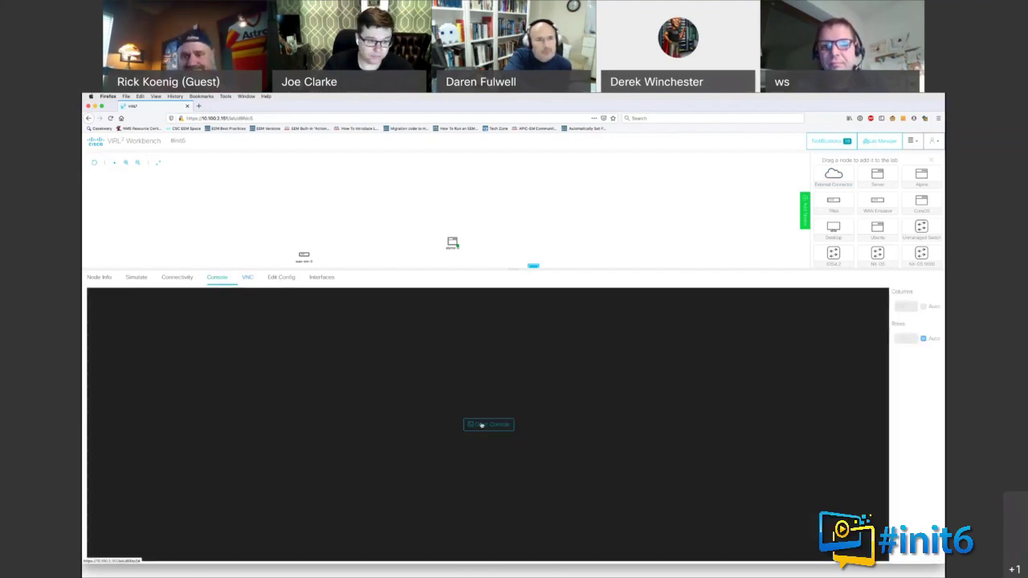
left_click(481, 425)
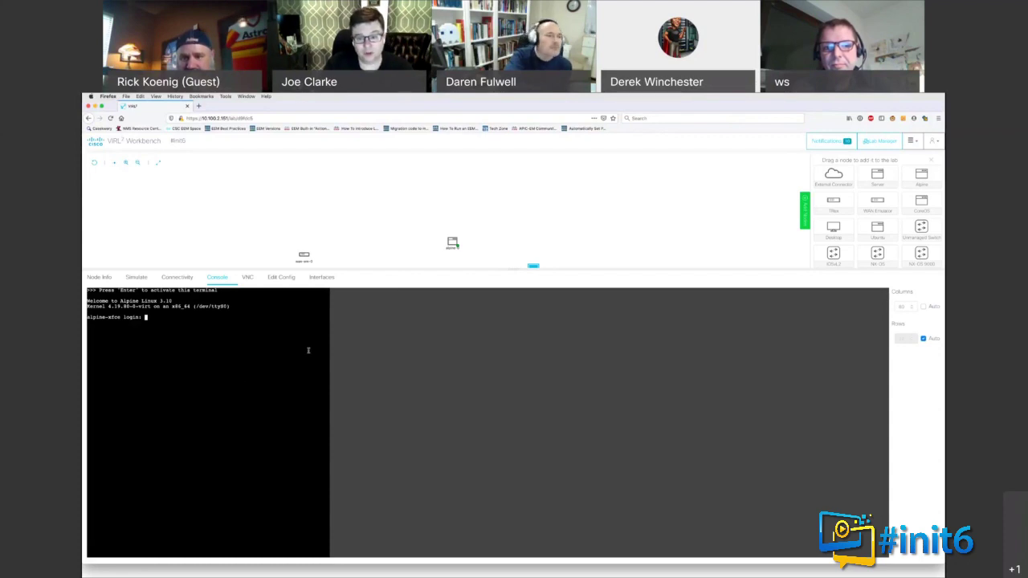
left_click_drag(511, 269, 493, 431)
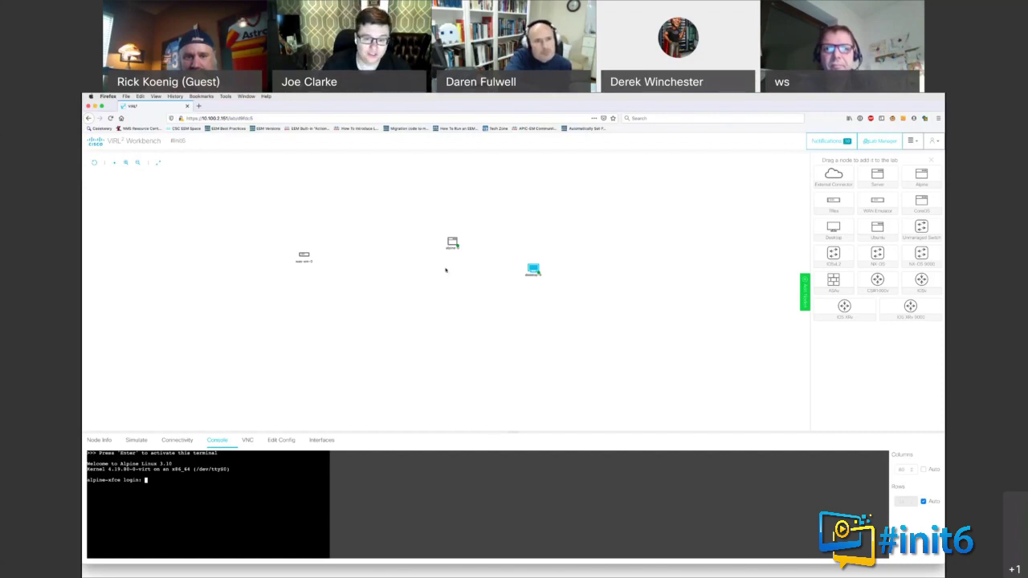
left_click(452, 244)
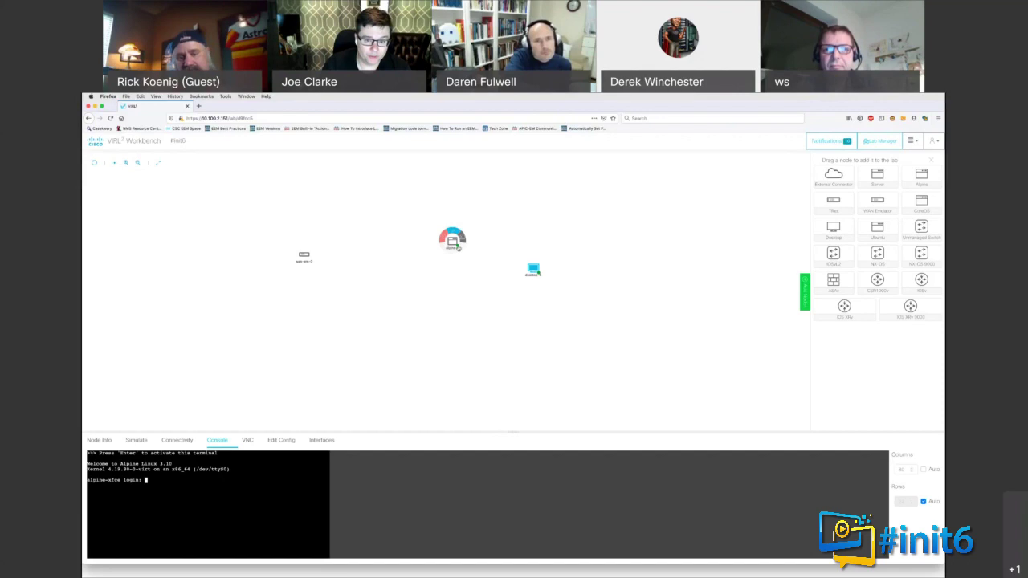
left_click(532, 272)
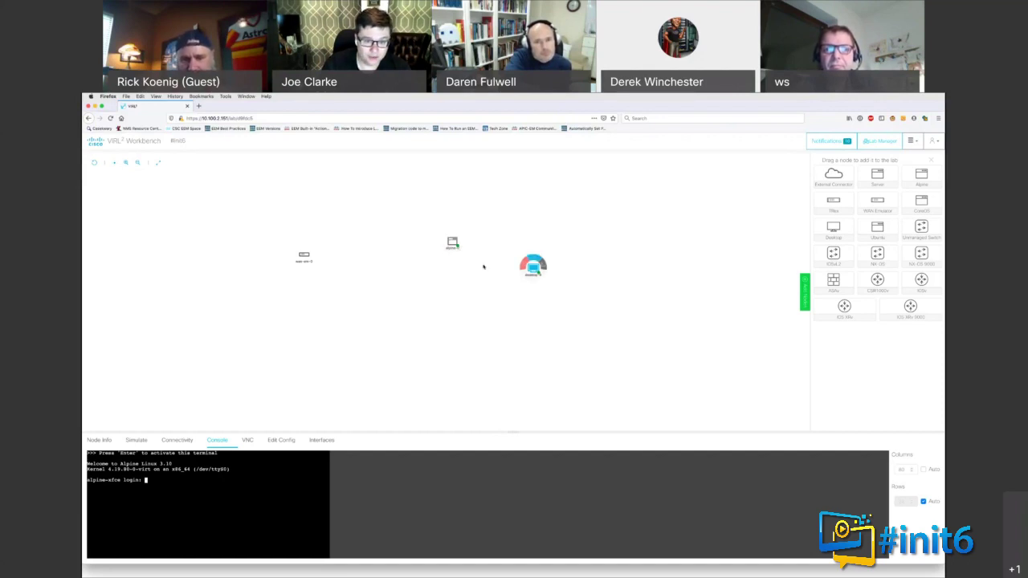
left_click(454, 244)
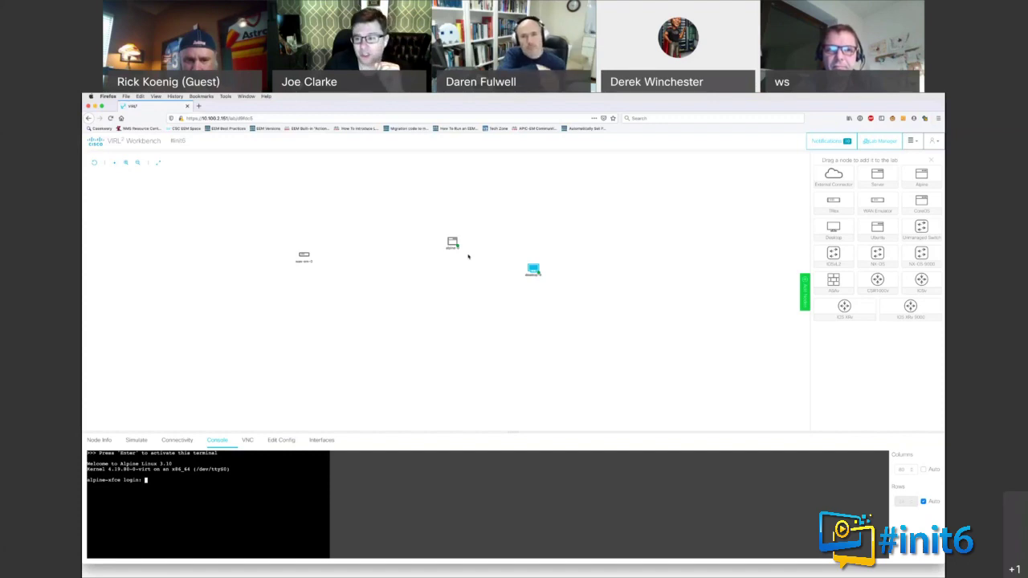
Step: Place an External Connector below alpine-0, then reload the init6 lab from Lab Manager
left_click_drag(834, 177, 649, 254)
left_click_drag(404, 355, 448, 294)
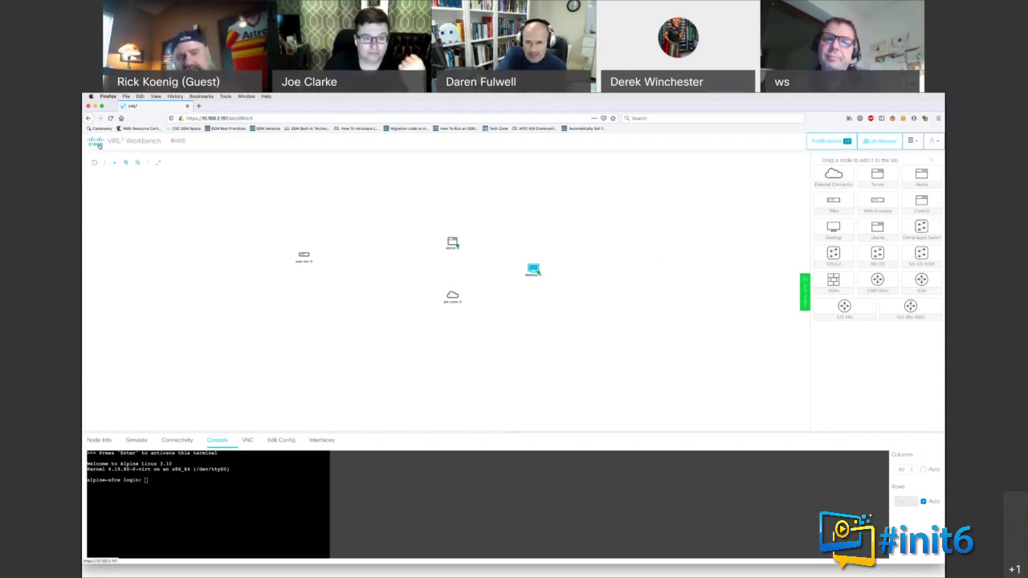
left_click(98, 144)
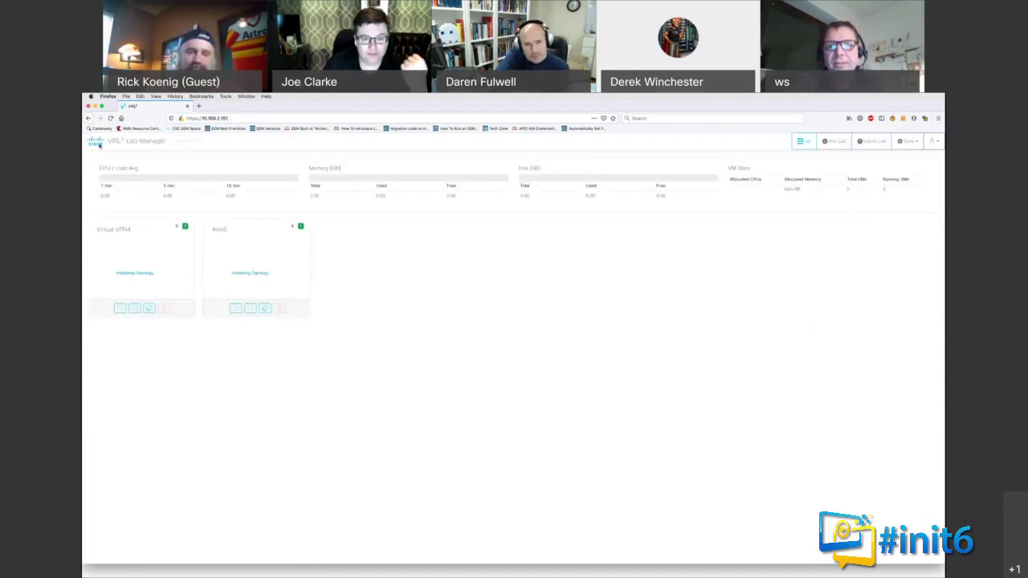
left_click(248, 260)
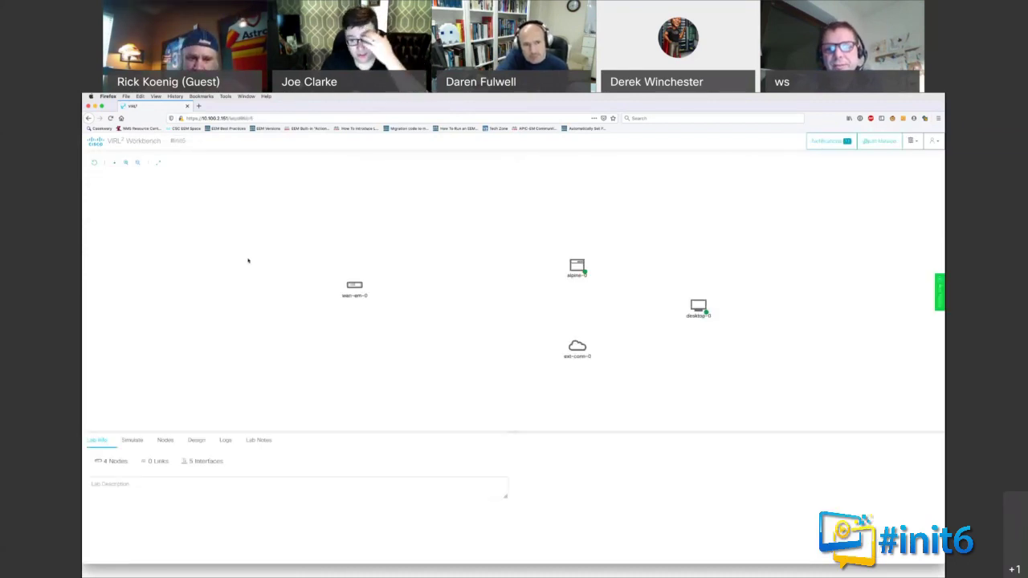
Step: Show the node palette, try a link from desktop-0, and view desktop-0's and alpine-0's action menus
left_click(941, 299)
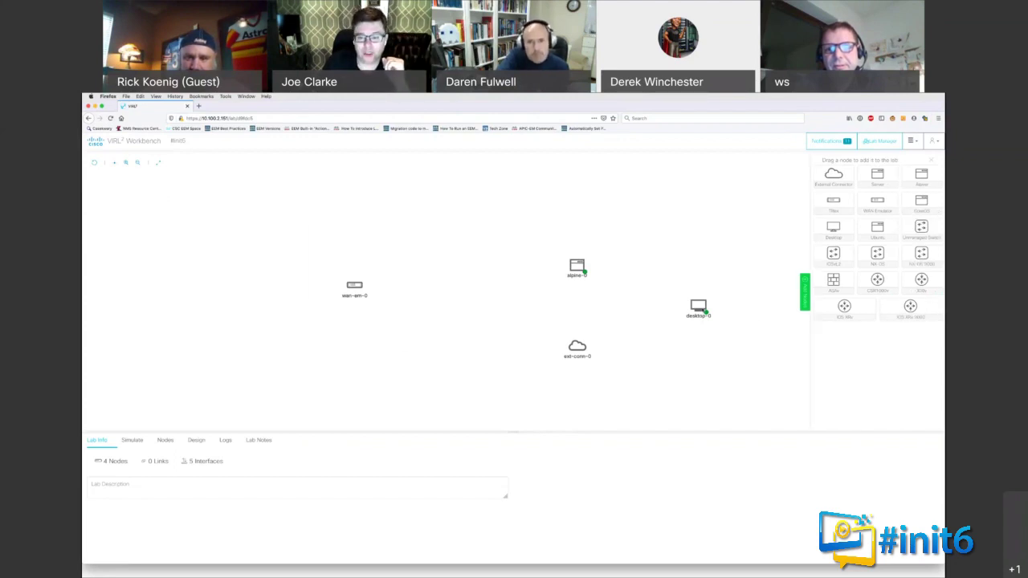
mouse_move(585, 268)
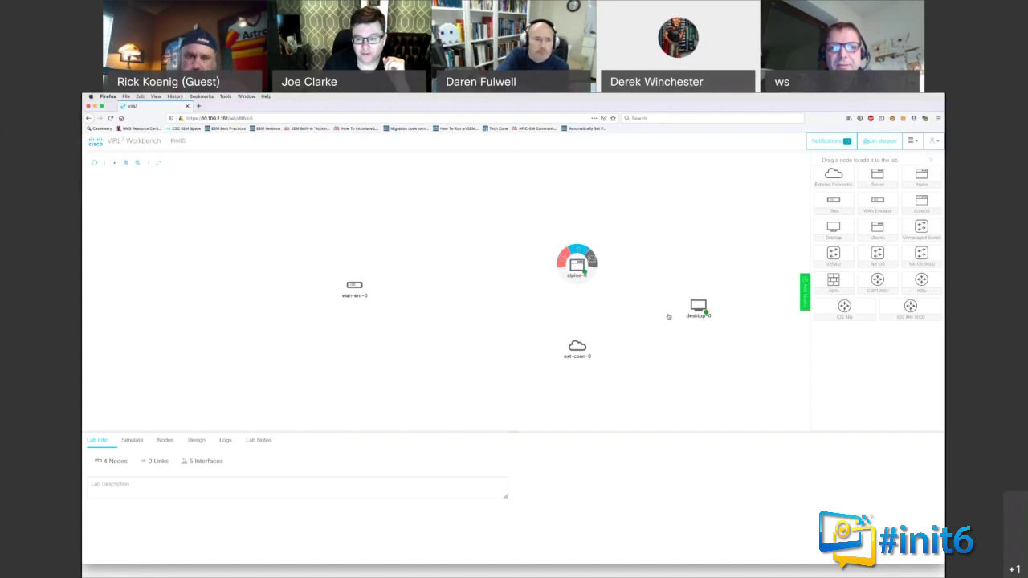
mouse_move(699, 307)
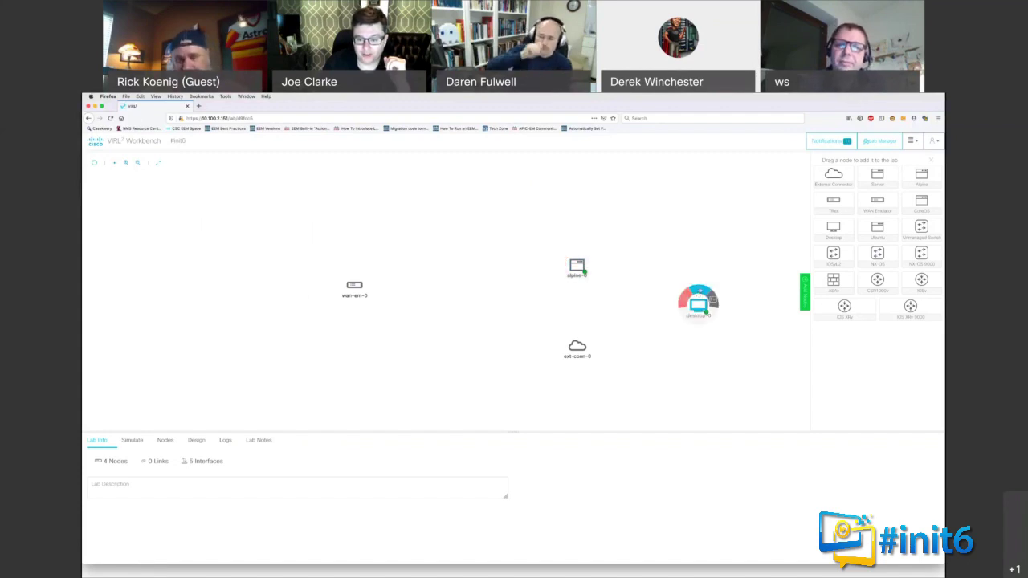
mouse_move(685, 300)
left_mouse_down()
mouse_move(670, 313)
mouse_move(664, 298)
mouse_move(699, 294)
left_mouse_up()
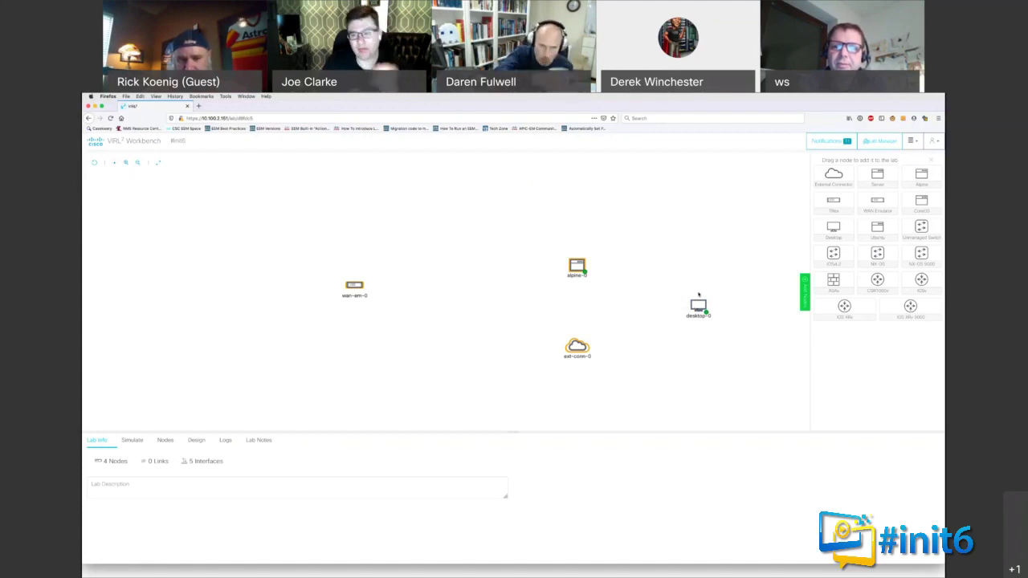
left_click(699, 299)
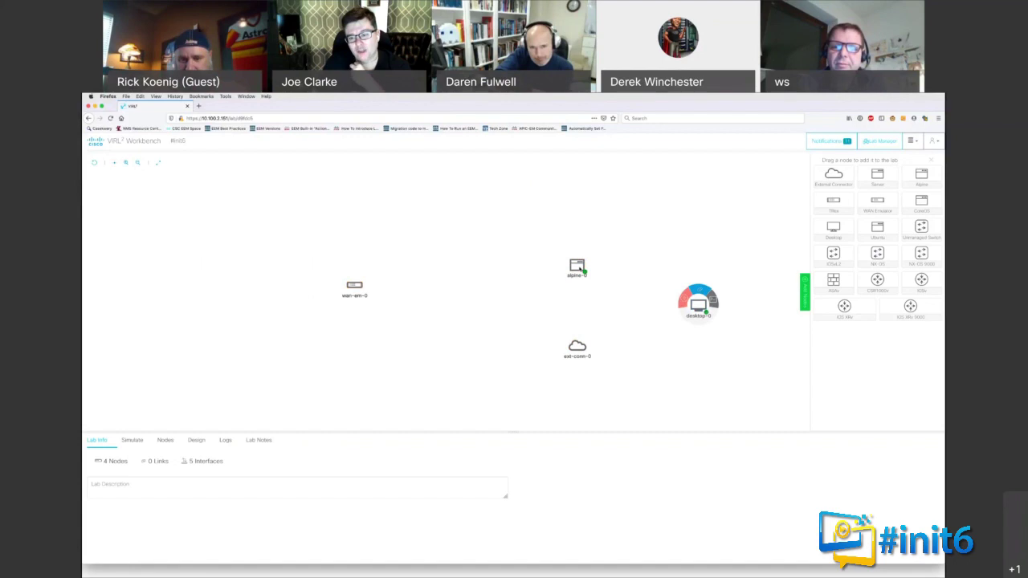
left_click(582, 270)
left_click(699, 303)
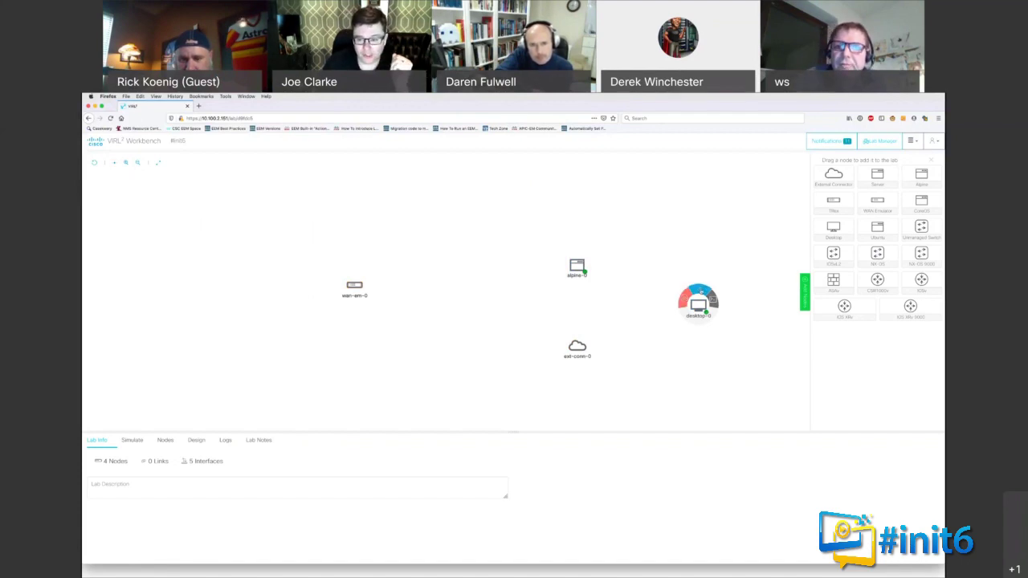
Step: Add a link from desktop-0 to ext-conn-0, then move desktop-0 left, level with the connector
left_click_drag(672, 287, 577, 347)
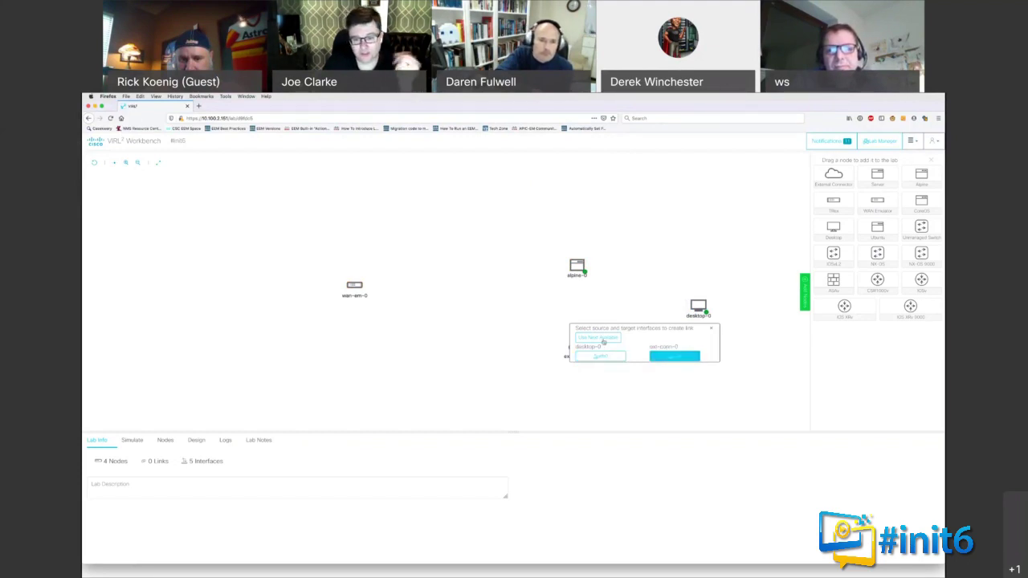
left_click(604, 340)
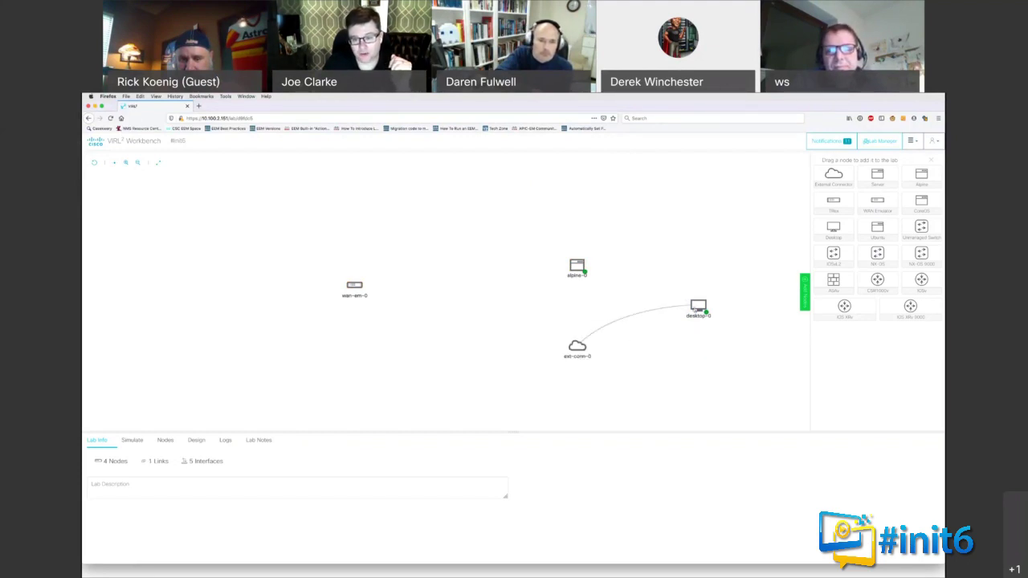
left_click(696, 308)
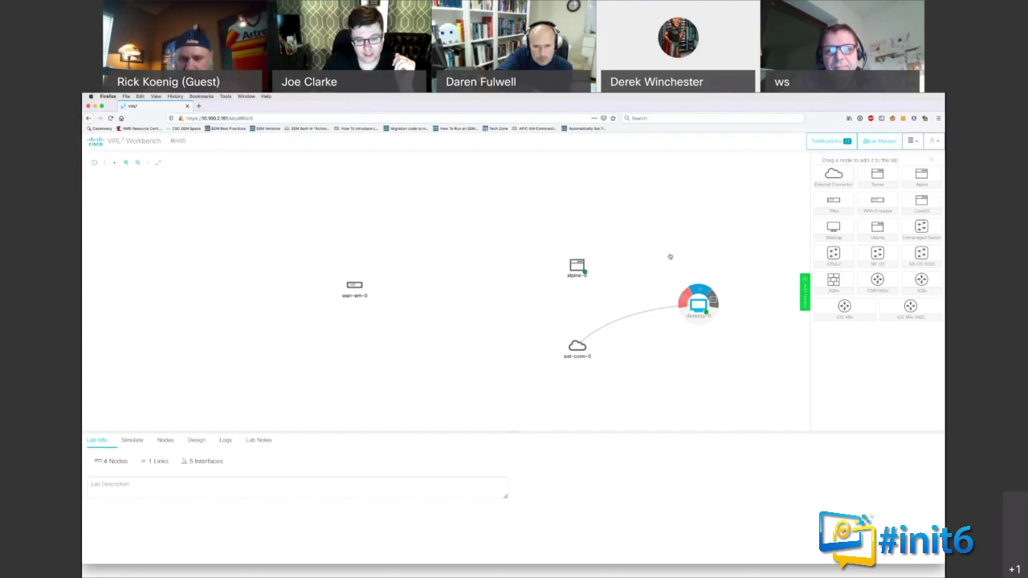
left_click_drag(699, 304, 550, 198)
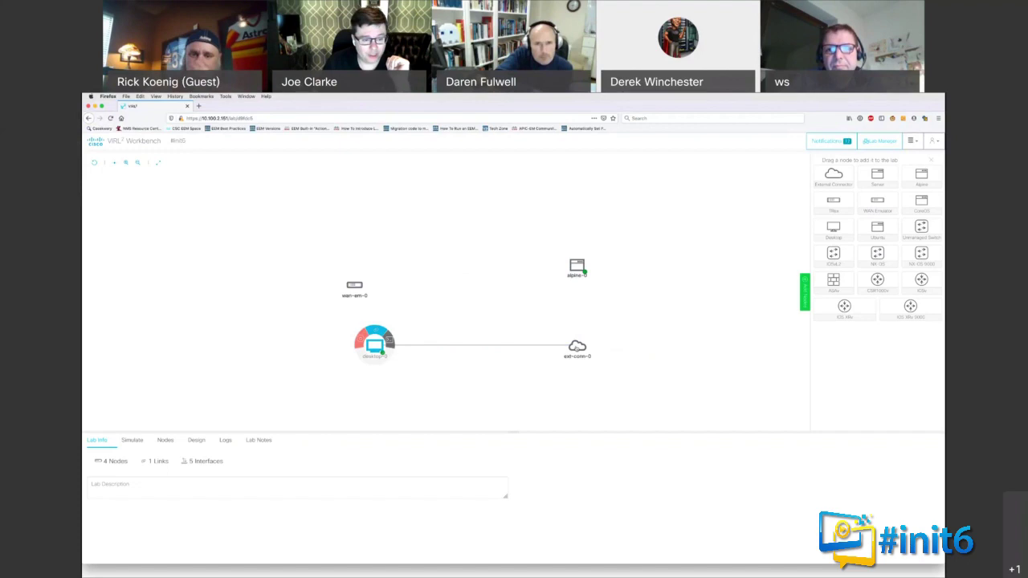
Step: Show ext-conn-0's Edit Config panel, where its interface type is NAT
mouse_move(572, 345)
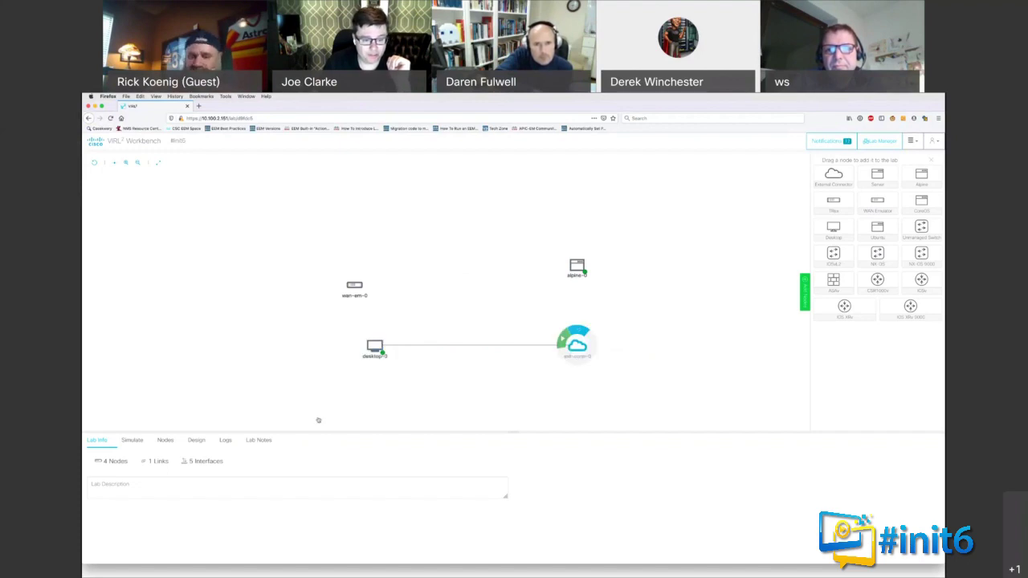
left_click(291, 440)
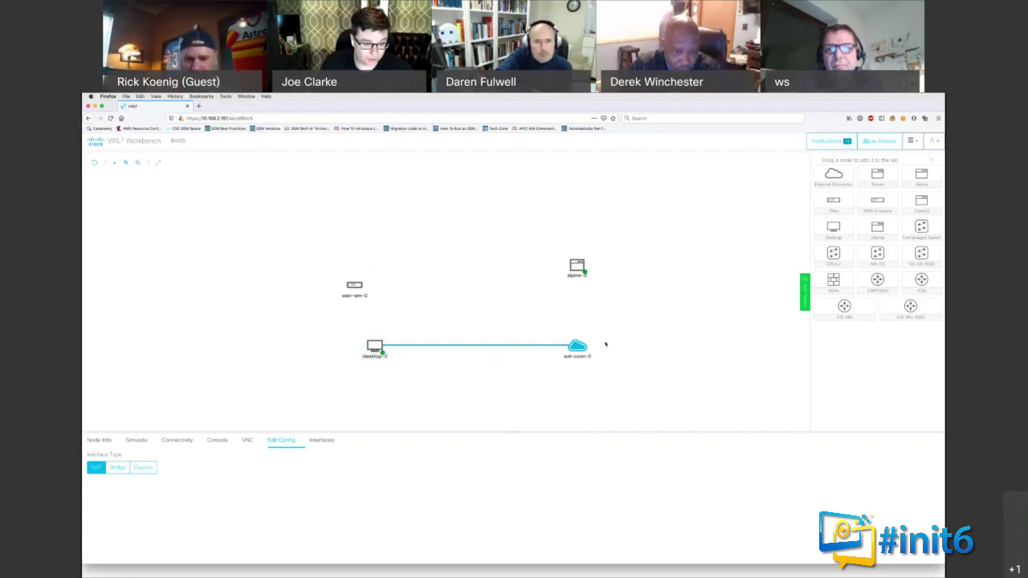
Step: Choose Bridge under Interface Type for ext-conn-0, replacing NAT
left_click(118, 468)
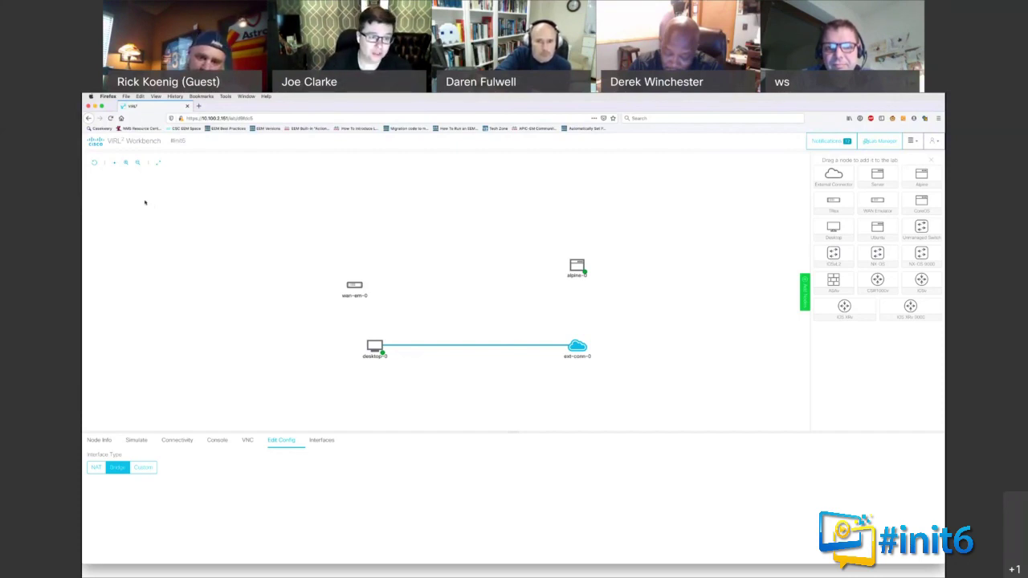
Step: Reopen the Virtual VPN4 lab and select the VPN4-STACK GigabitEthernet2/0 to N9K-AGGR1-B mgmt0 link
left_click(112, 140)
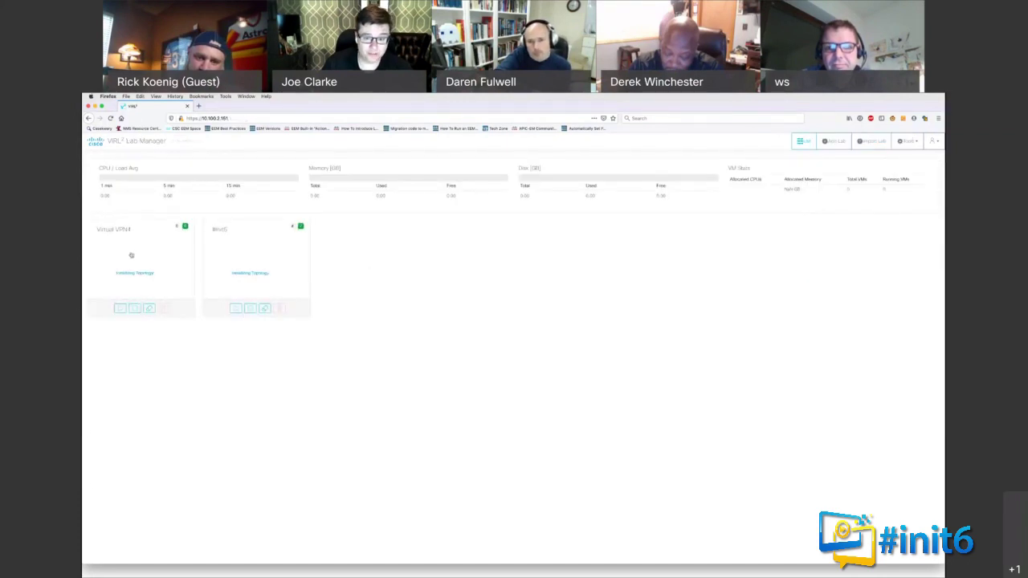
left_click(131, 255)
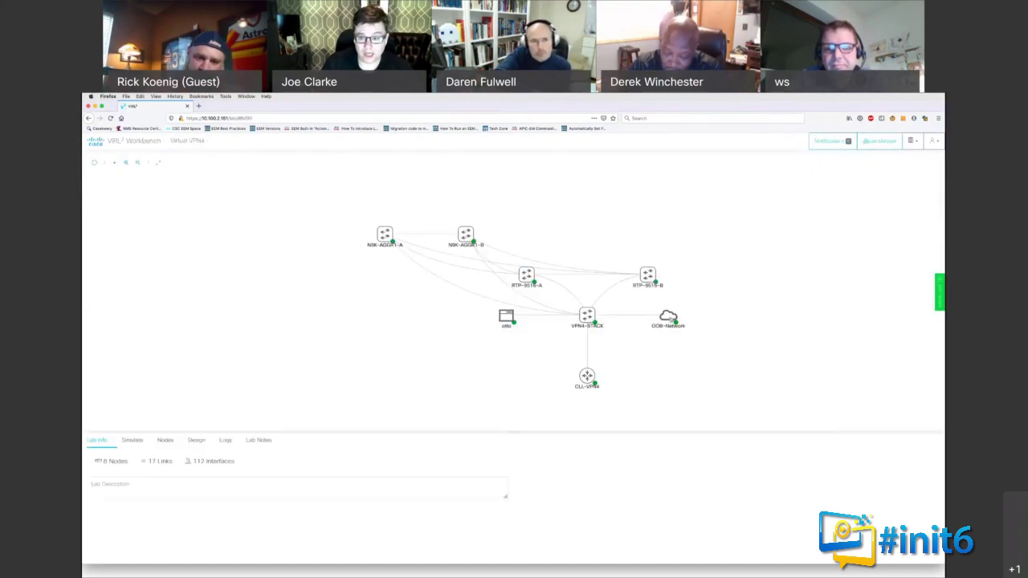
left_click(589, 316)
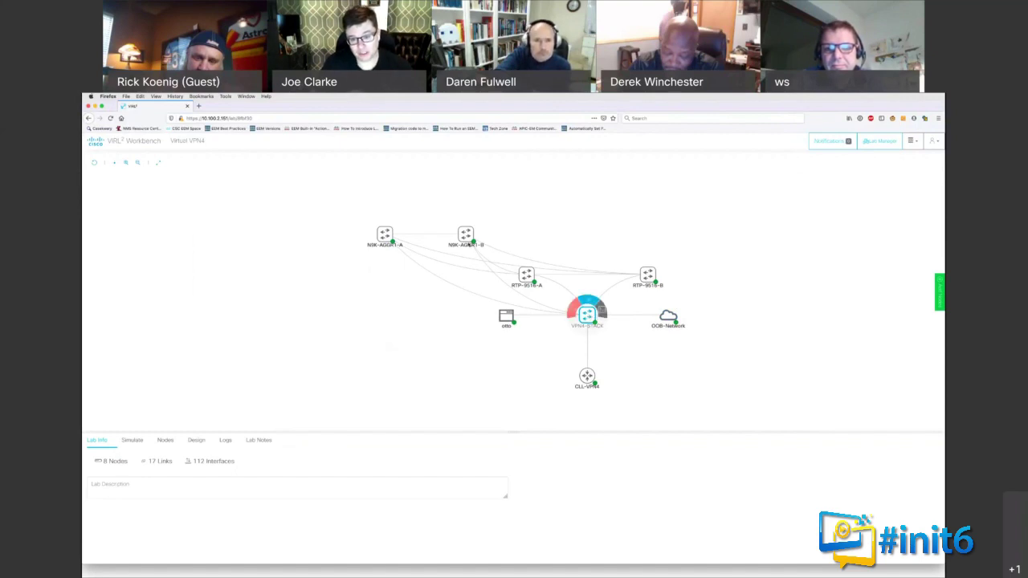
left_click(398, 243)
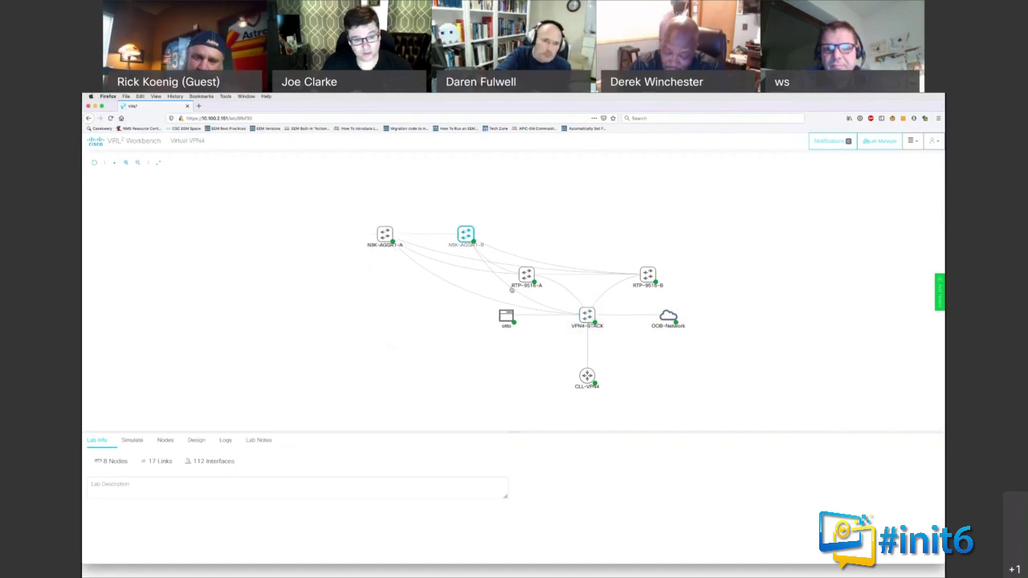
left_click(519, 281)
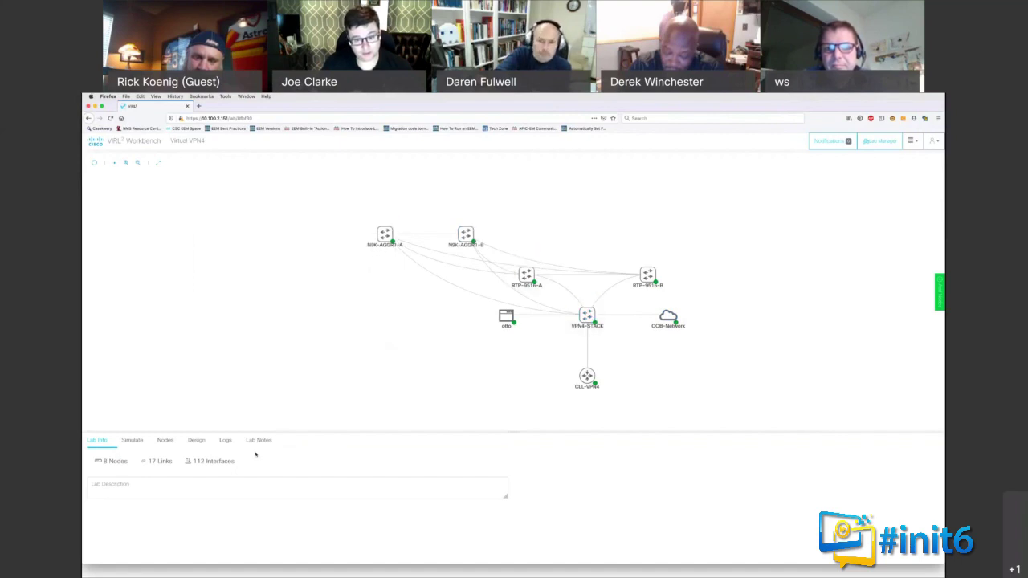
left_click(503, 285)
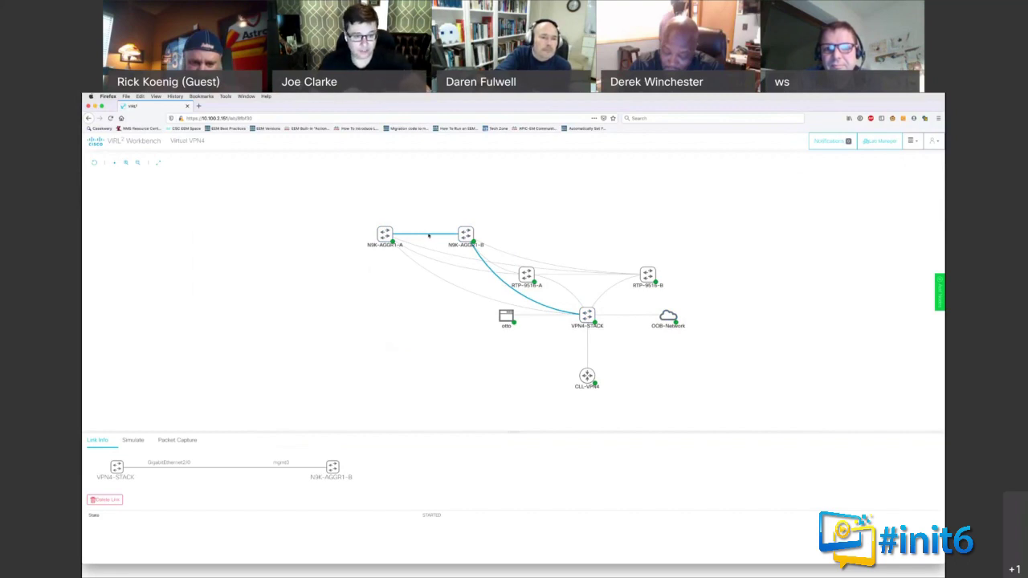
Step: Select the N9K-AGGR1-A/B links and show the Ethernet1/17 link's details
left_click(429, 235)
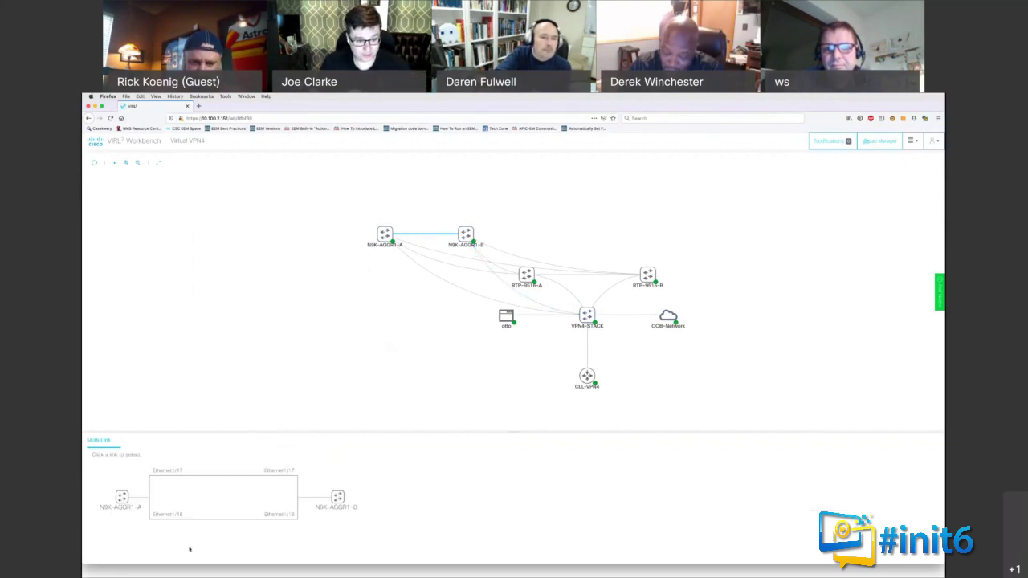
left_click(213, 477)
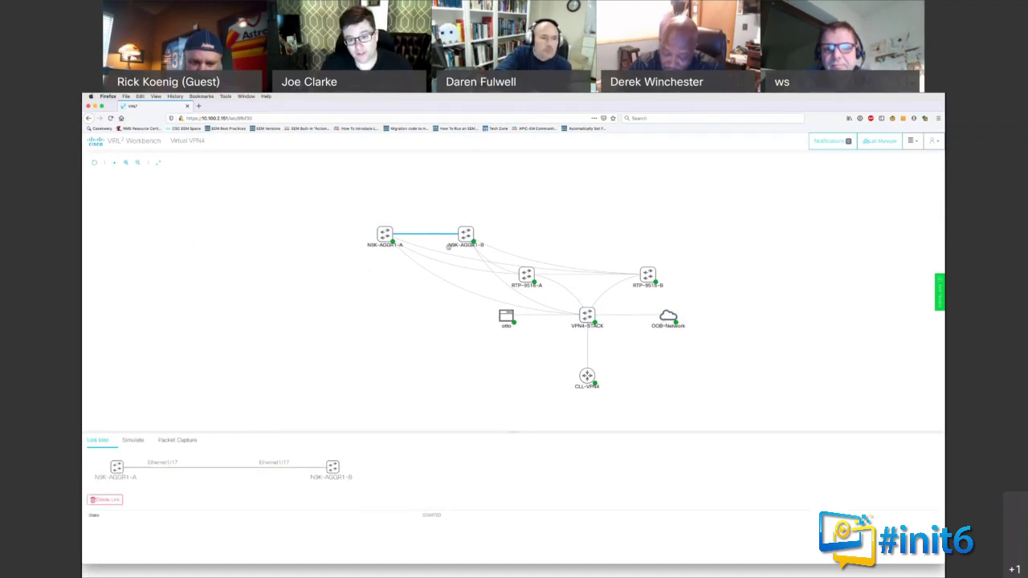
mouse_move(624, 321)
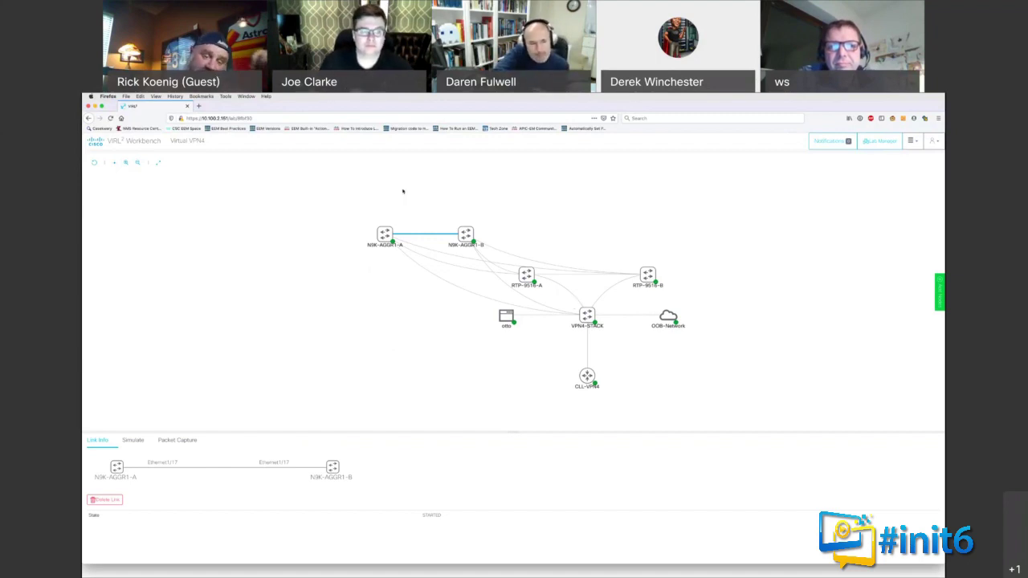
Step: Go from the lab to the System Administration page via the Lab Manager tools menu
left_click(98, 143)
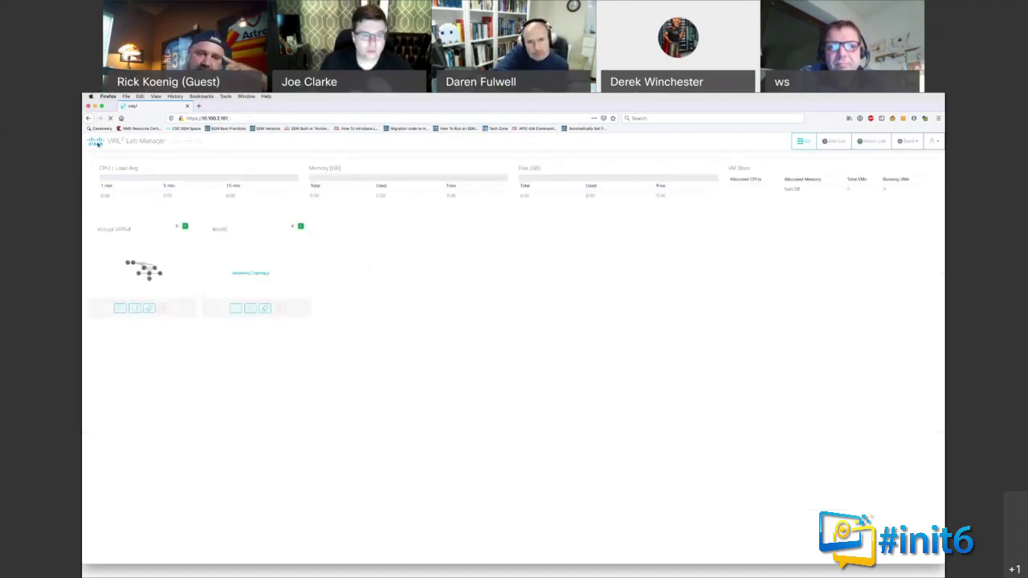
left_click(935, 141)
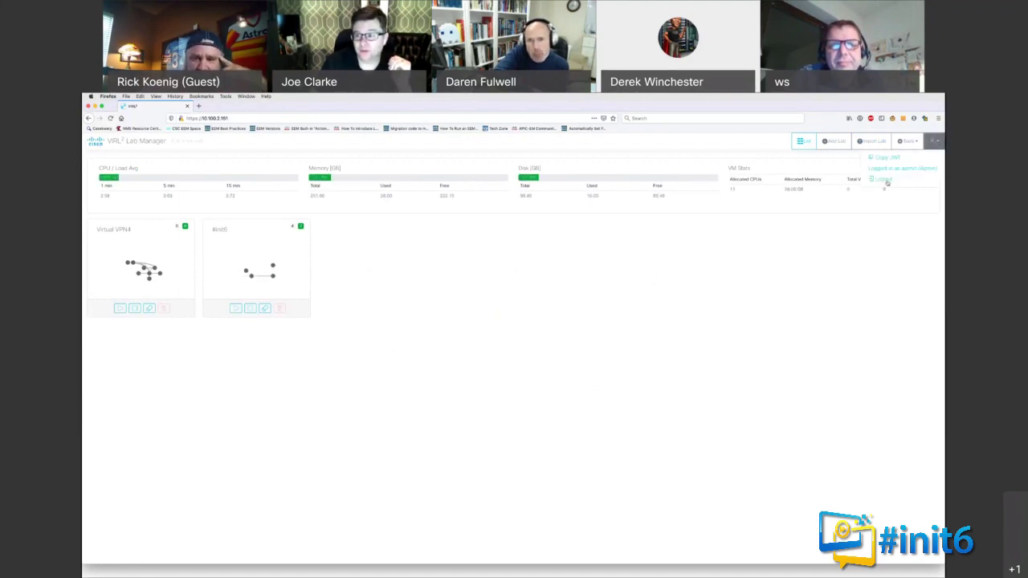
left_click(910, 143)
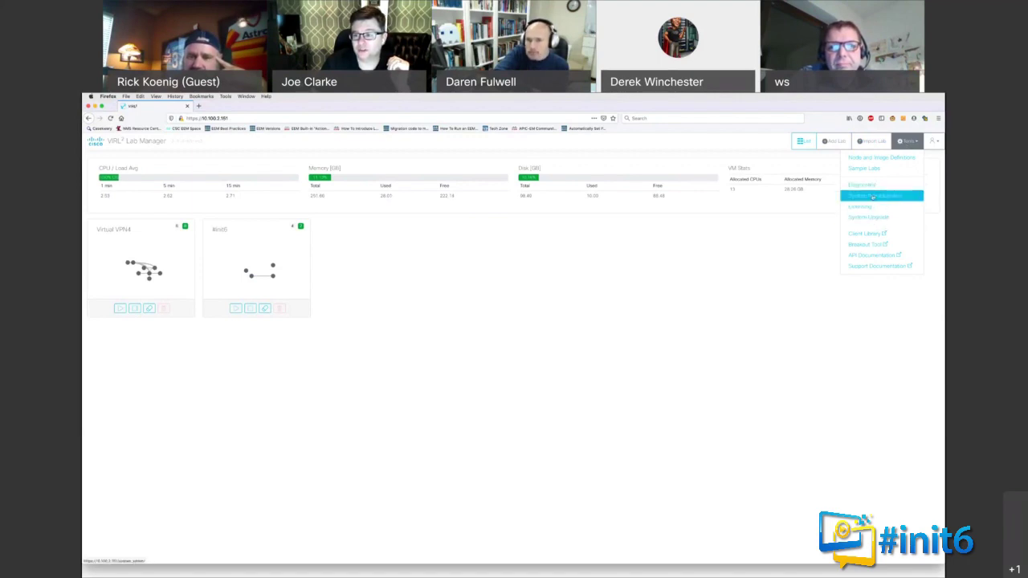
left_click(873, 196)
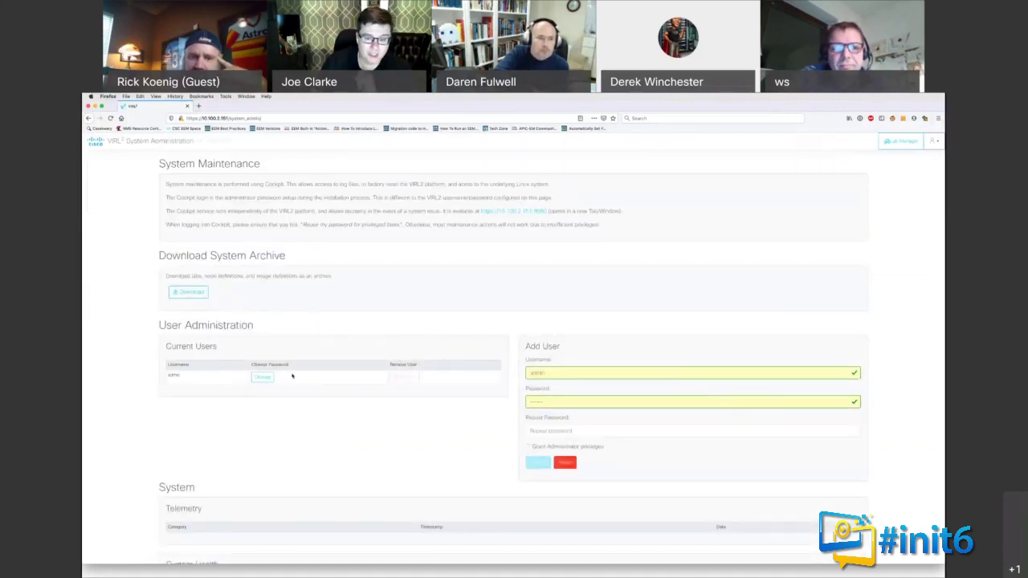
scroll(292, 375, "down", 1)
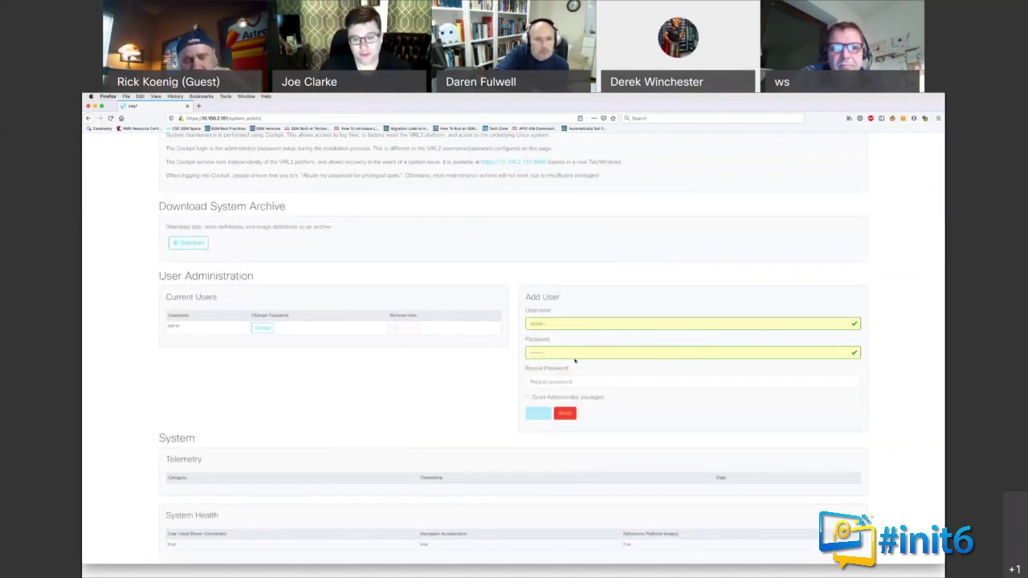
Step: Create a non-administrator user with a new username and matching password
double_click(548, 323)
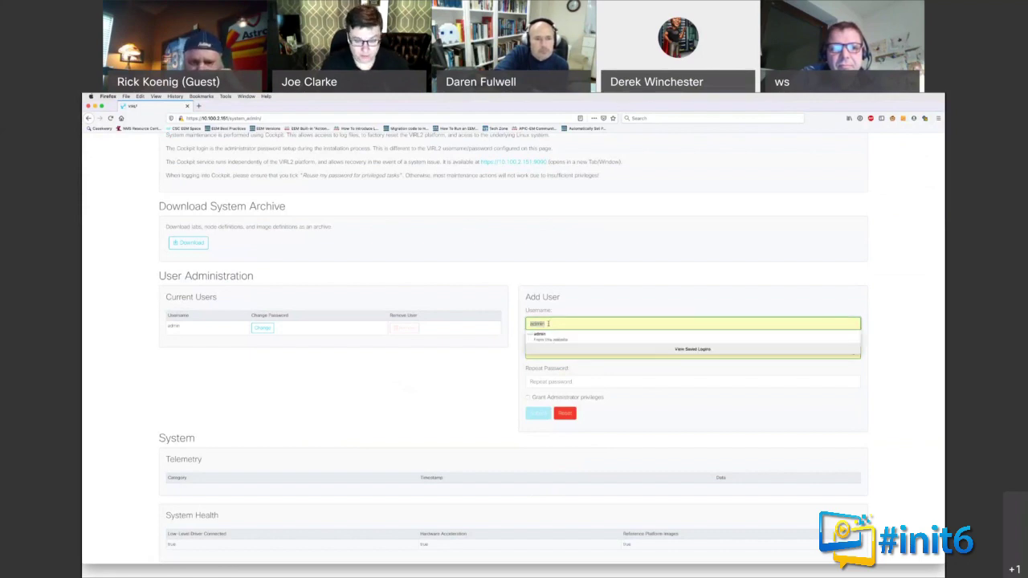
type("joe")
key("Tab")
type("cisco")
key("Tab")
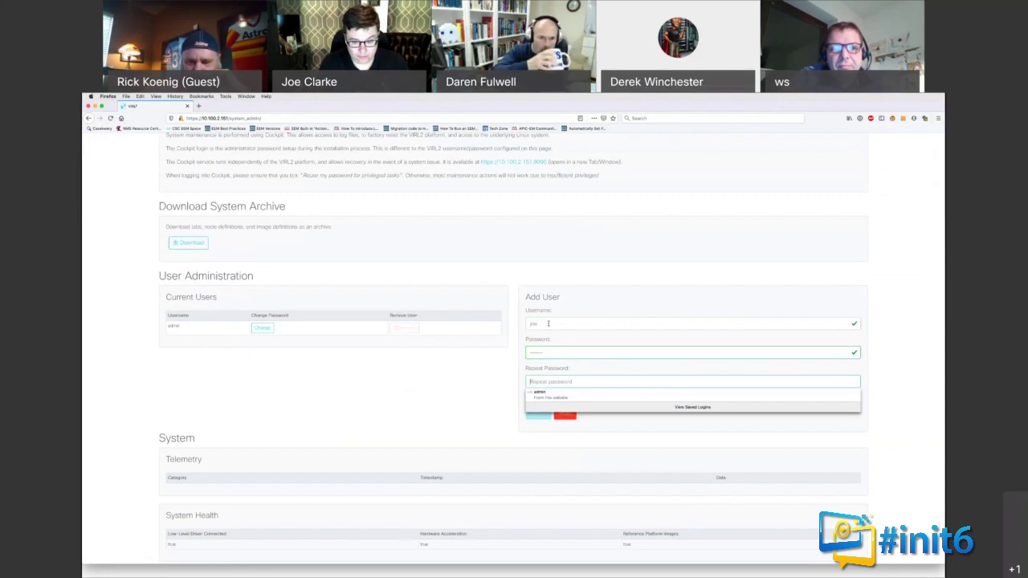
type("cisco")
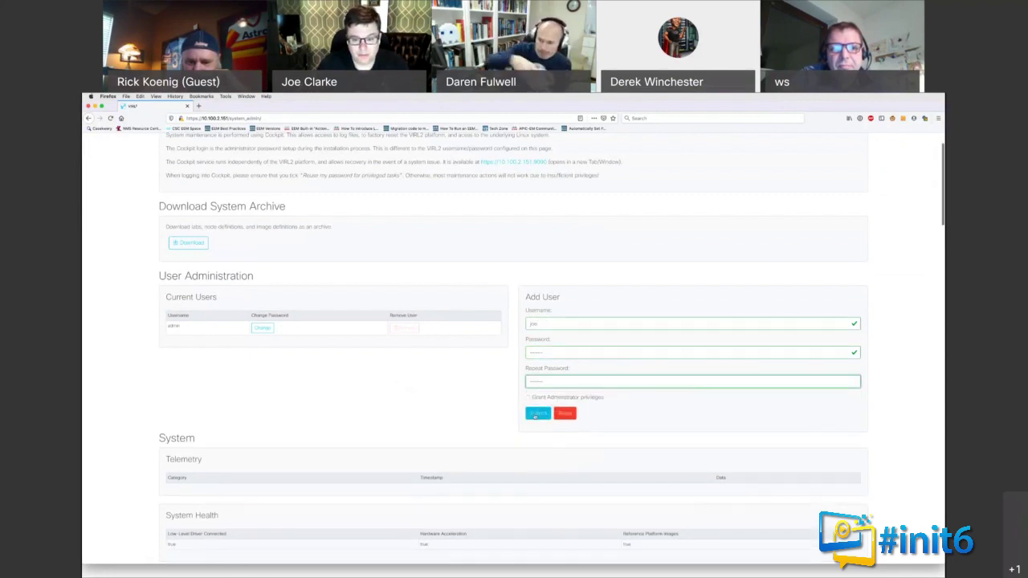
left_click(536, 414)
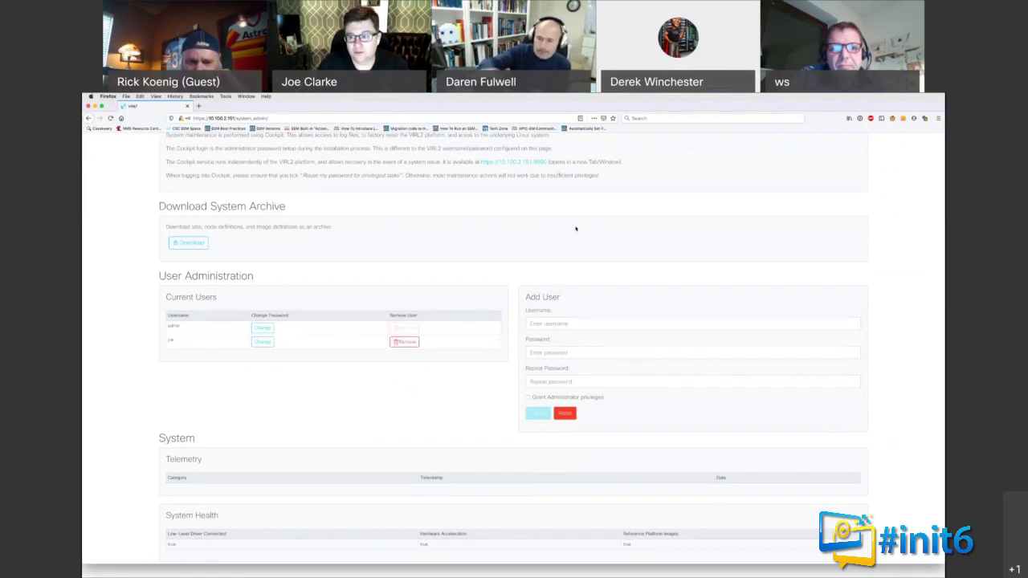
Step: Log out of the administrator session and select the login username field for replacement
scroll(881, 180, "up", 1)
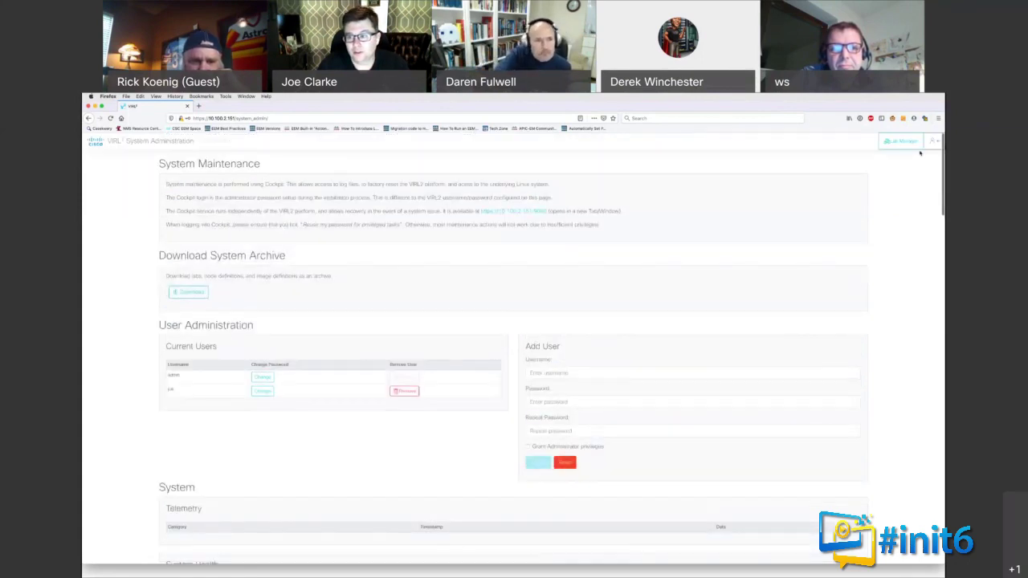
left_click(933, 141)
left_click(903, 180)
left_click(460, 342)
double_click(462, 344)
Step: Sign in with the new user's username and password to see its empty dashboard
type("joe")
key("Tab")
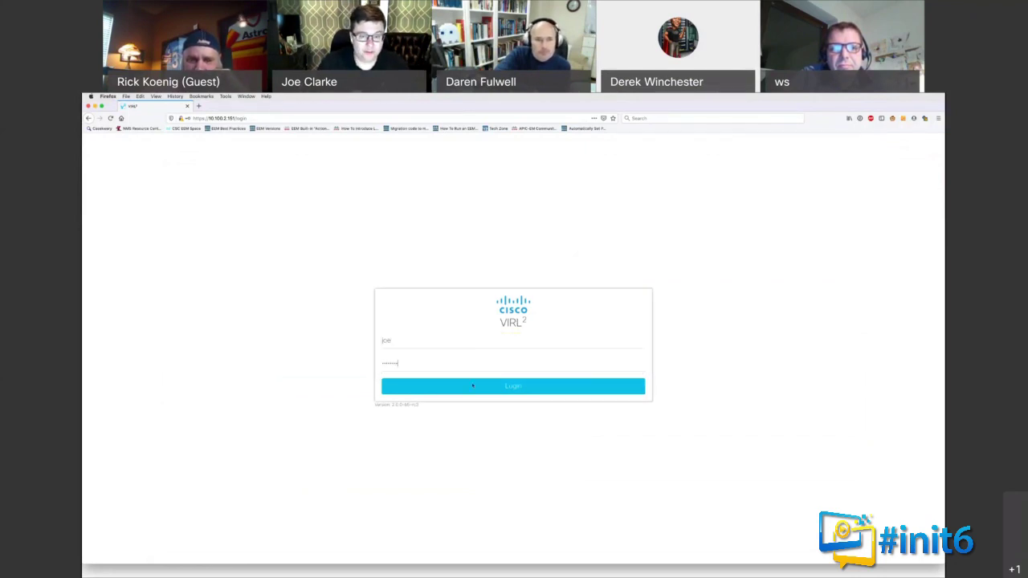
key("Return")
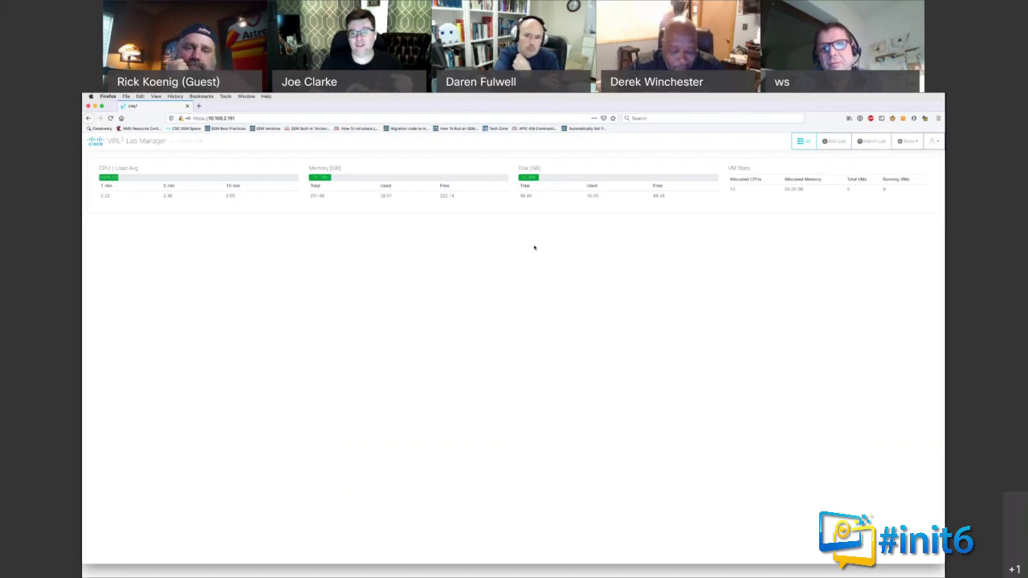
Step: Check the new user's Tools menu, then log out of its session
left_click(907, 140)
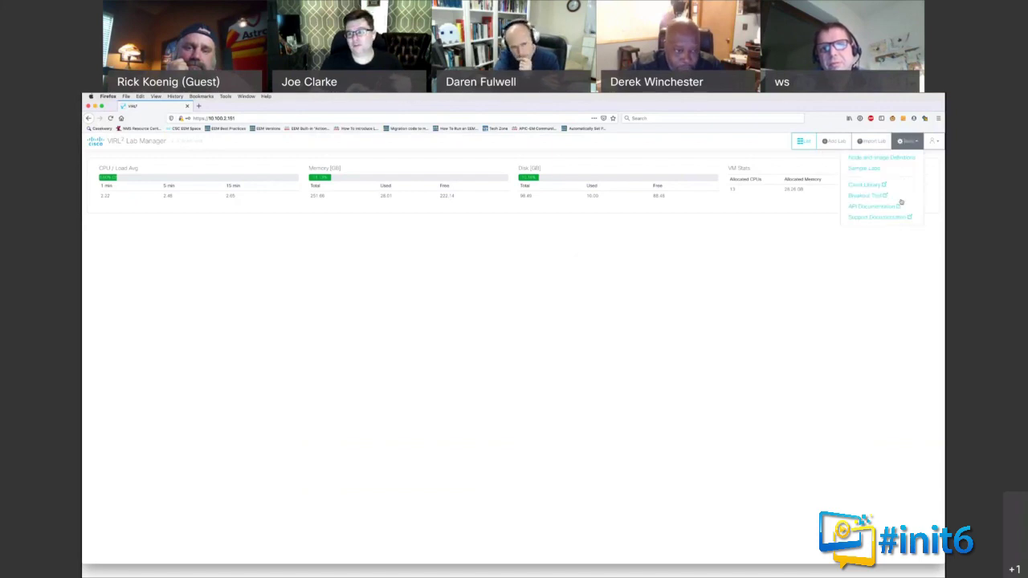
left_click(887, 249)
left_click(933, 141)
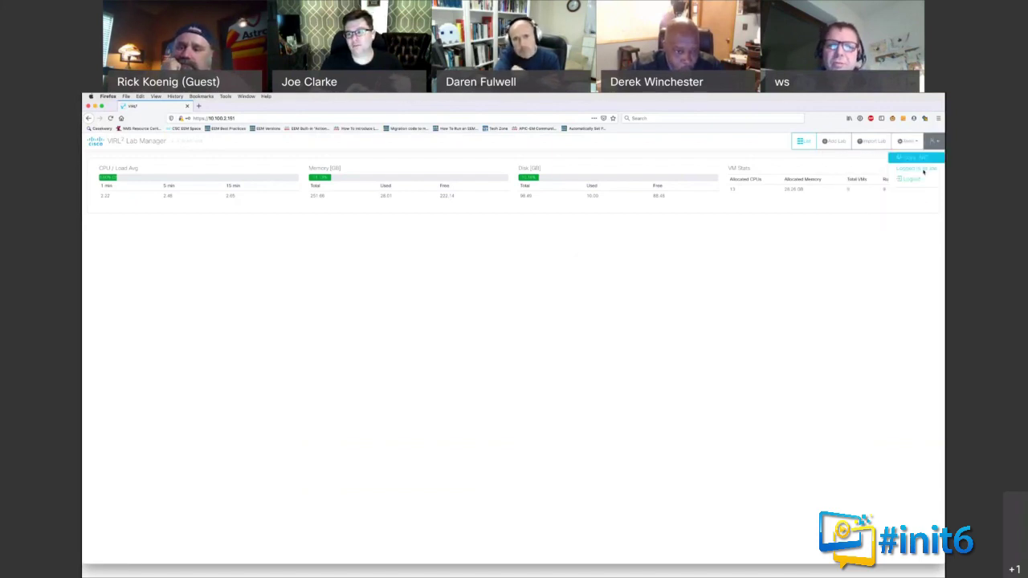
left_click(901, 178)
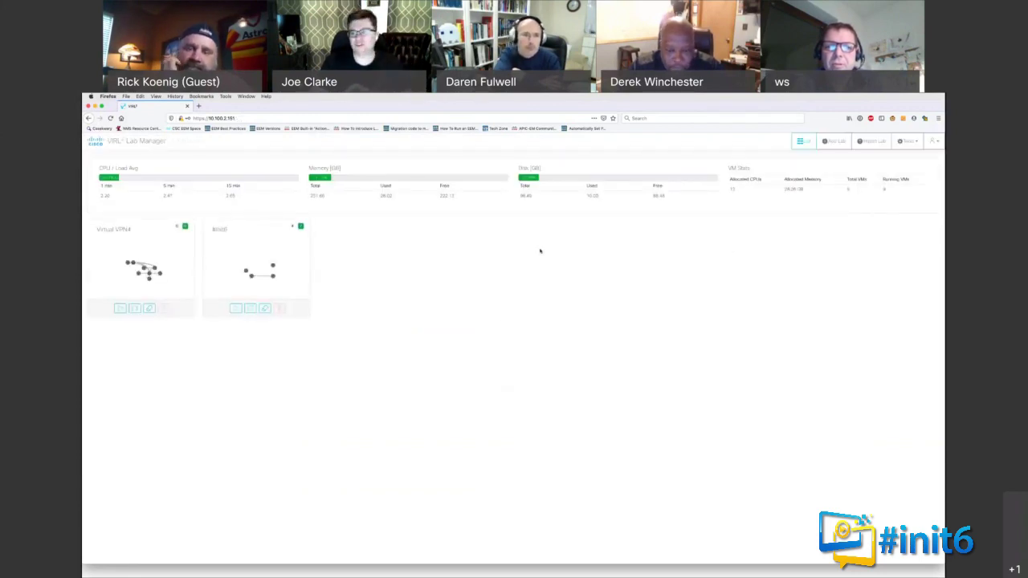
Step: View the Smart Software Licensing status (registered, authorized, 20-node license), then return to Lab Manager
left_click(906, 142)
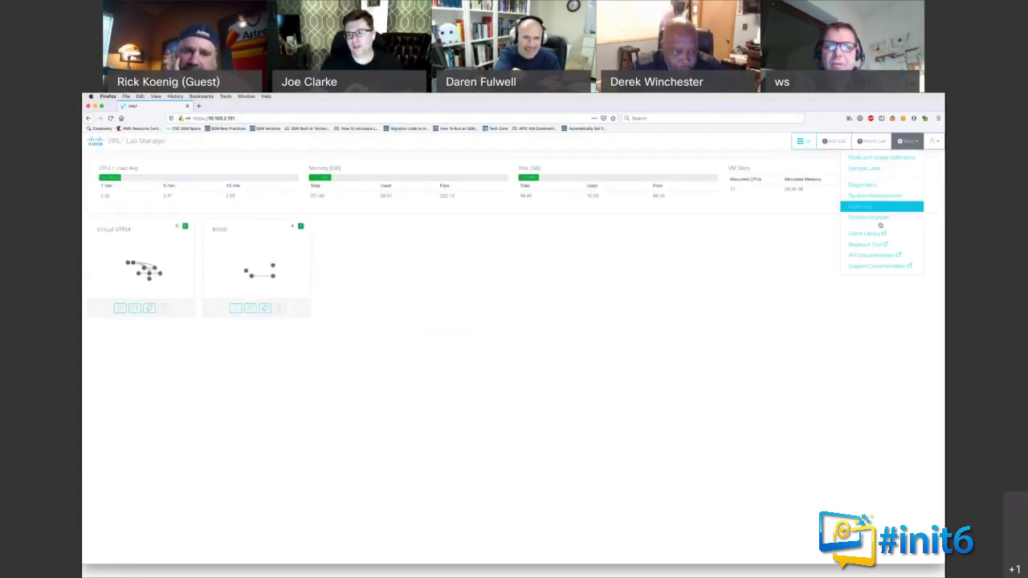
left_click(878, 208)
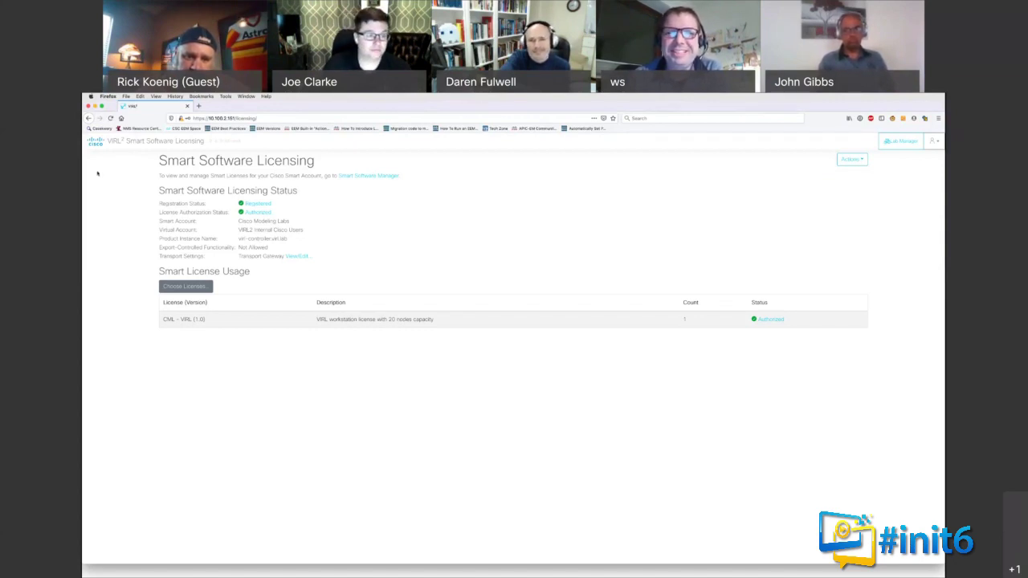
key("super+Left")
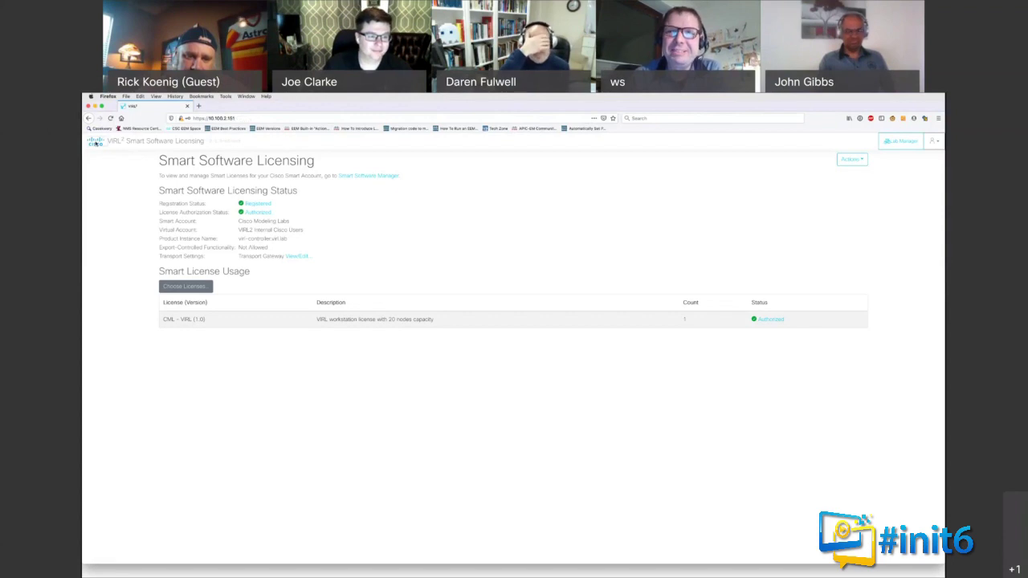
Step: Reopen the Virtual VPN4 lab's topology from its dashboard card
left_click(155, 255)
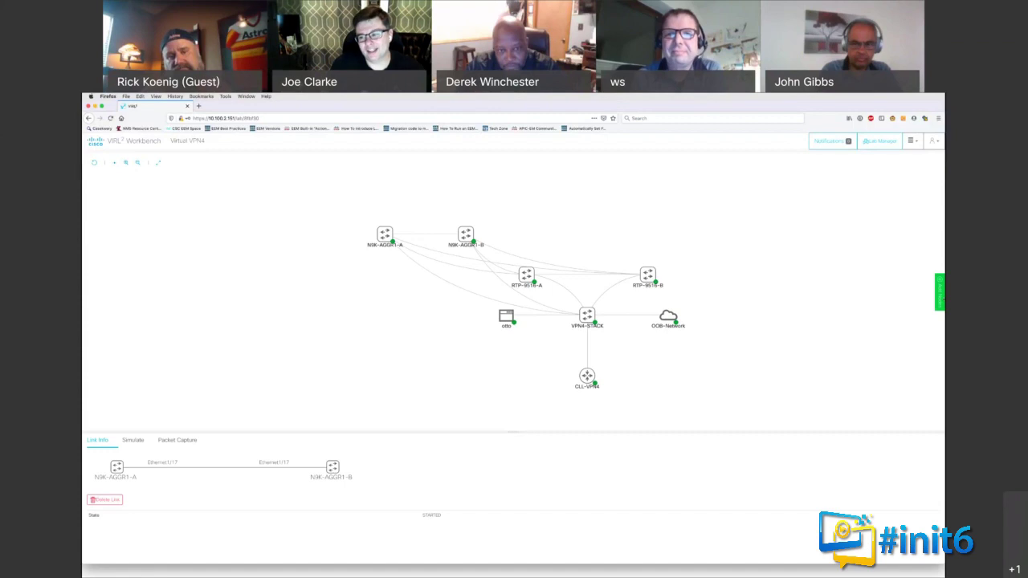
Step: Open the node-type palette and show the Ethernet1/17 link's packet and byte counters
left_click(939, 291)
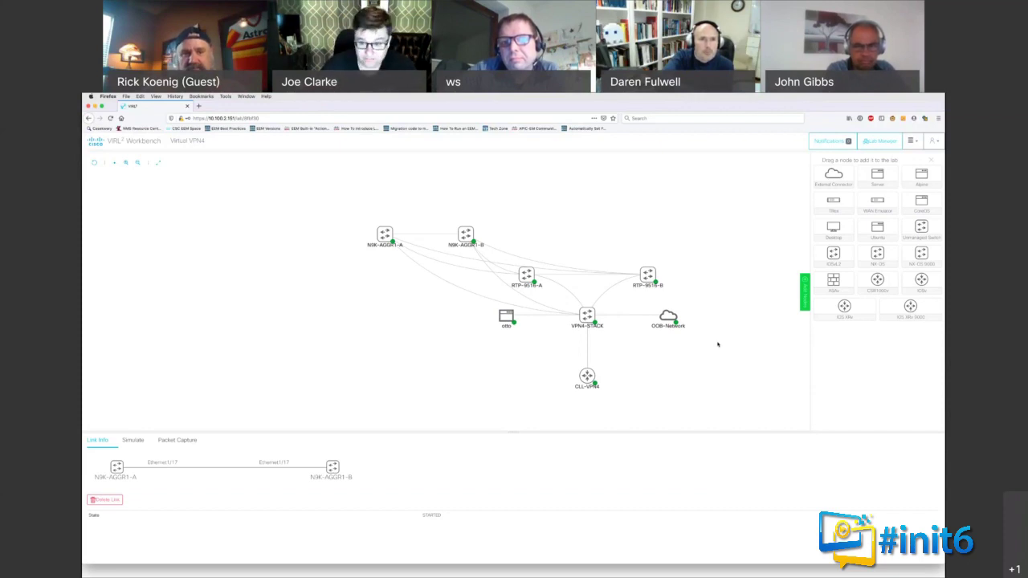
mouse_move(657, 329)
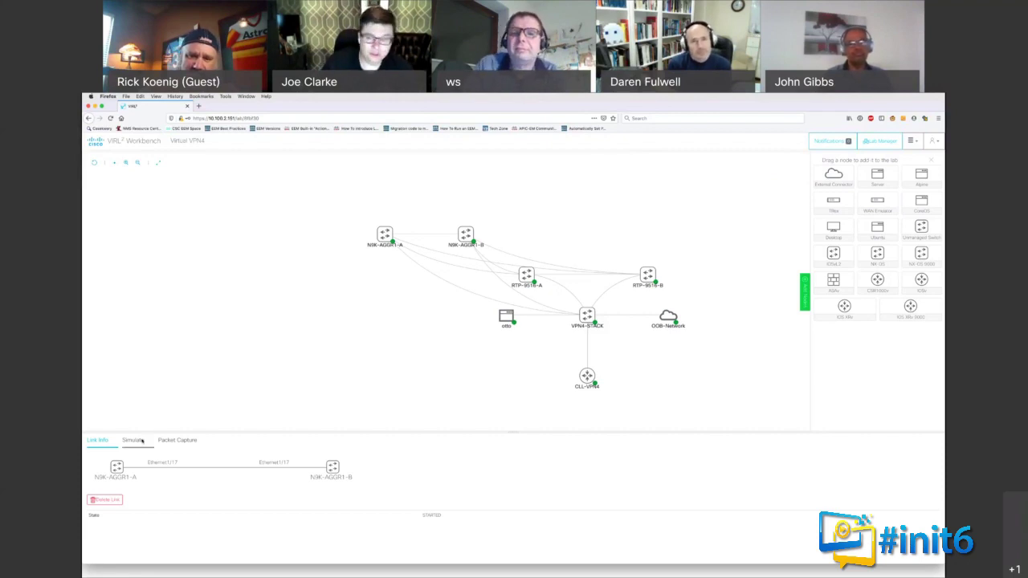
left_click(142, 441)
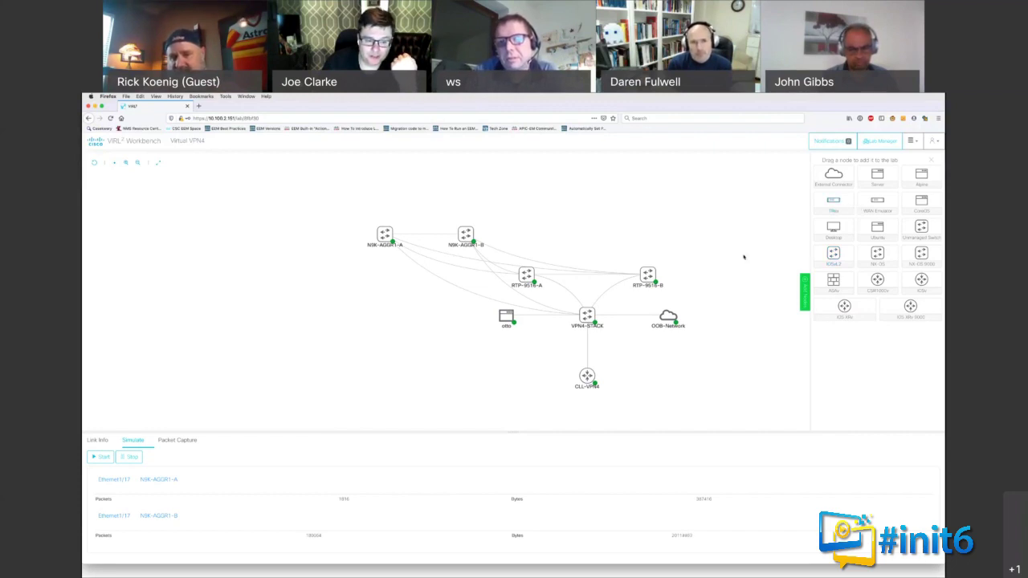
Step: Toggle between the link's endpoint info and counters, then show its Packet Capture settings
left_click(97, 441)
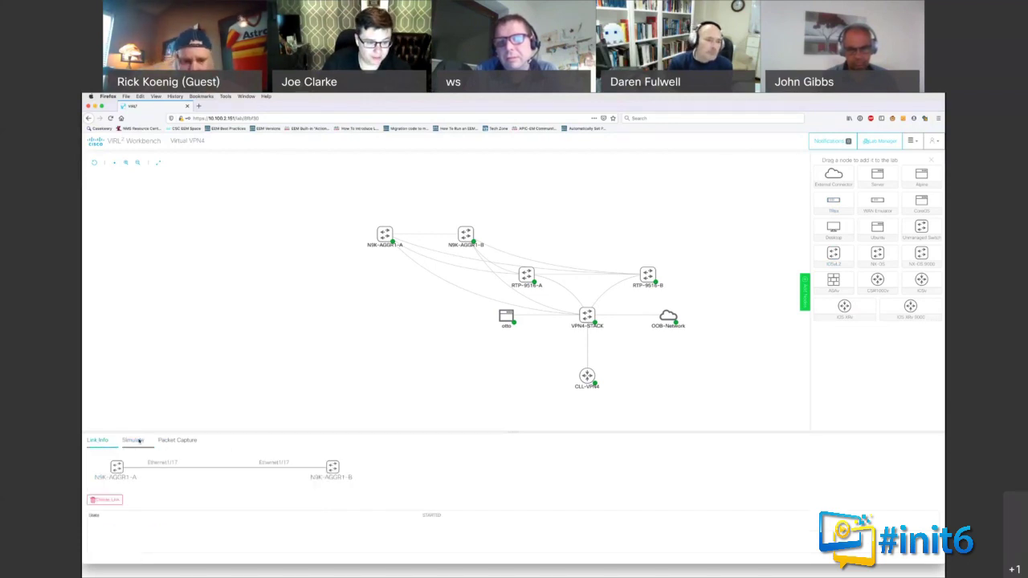
left_click(133, 442)
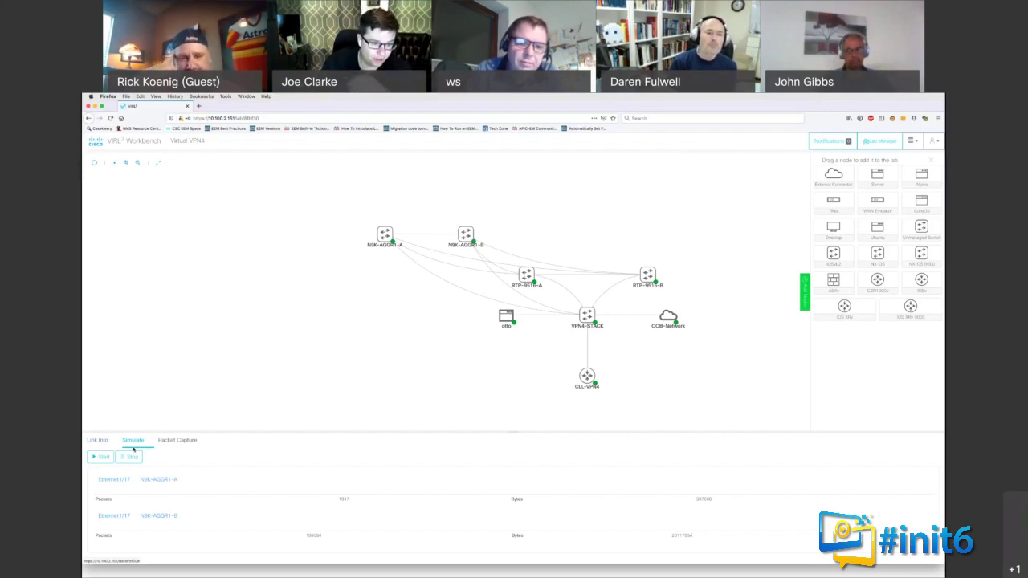
left_click(173, 443)
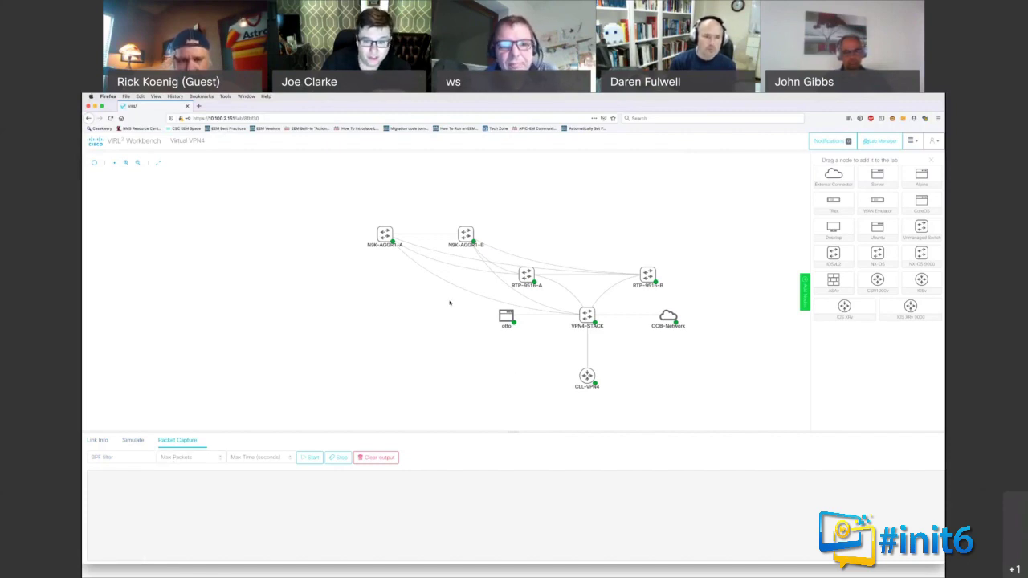
Step: Open and dismiss the otto and N9K-AGGR1-A action menus, then reopen otto's menu
left_click(506, 316)
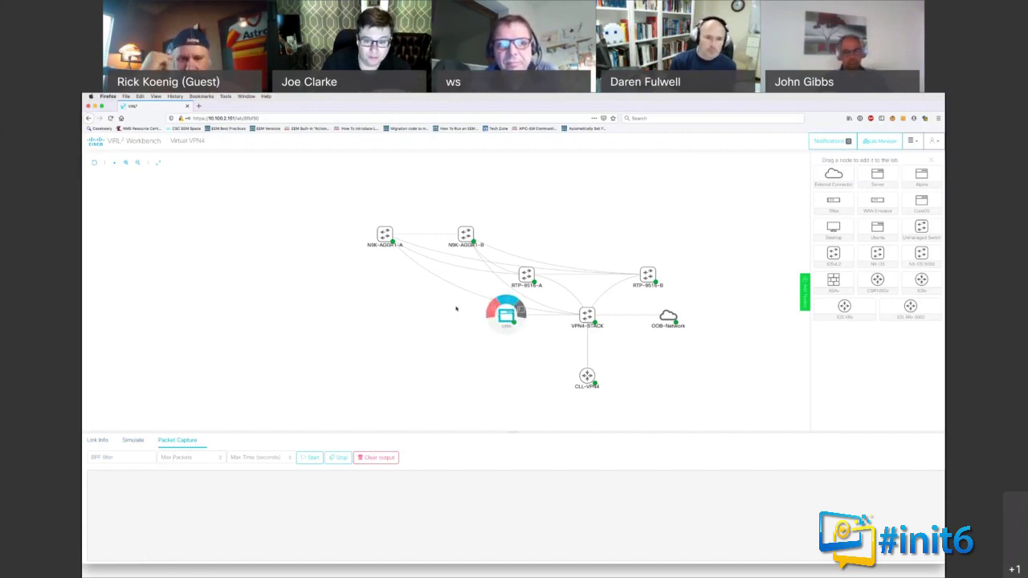
left_click(462, 314)
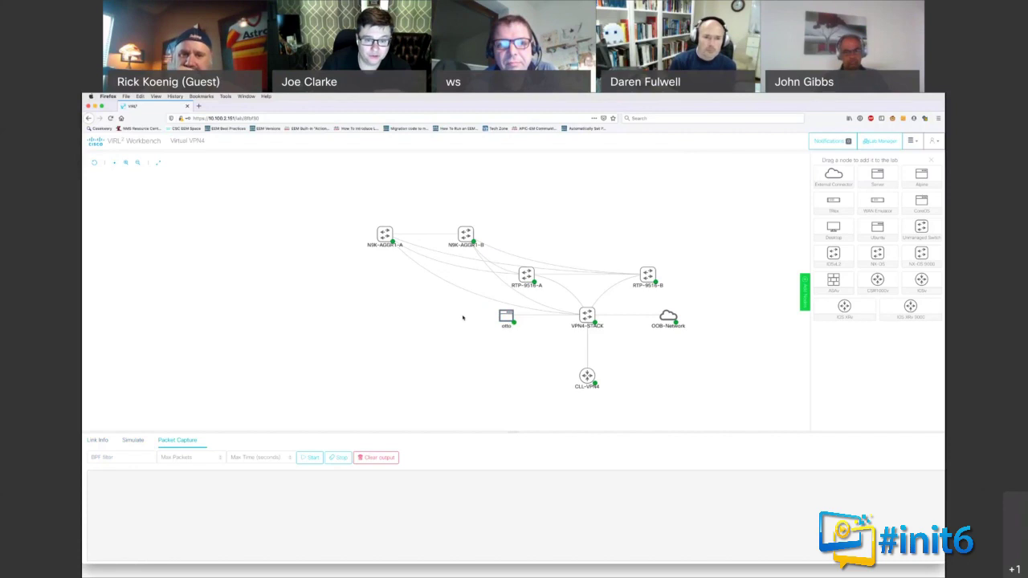
left_click(386, 234)
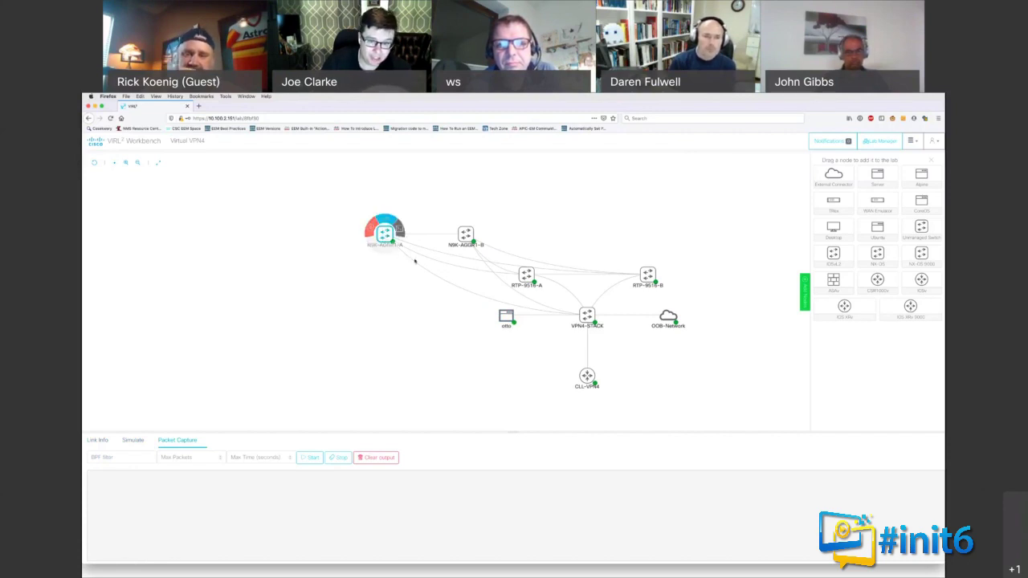
left_click(403, 259)
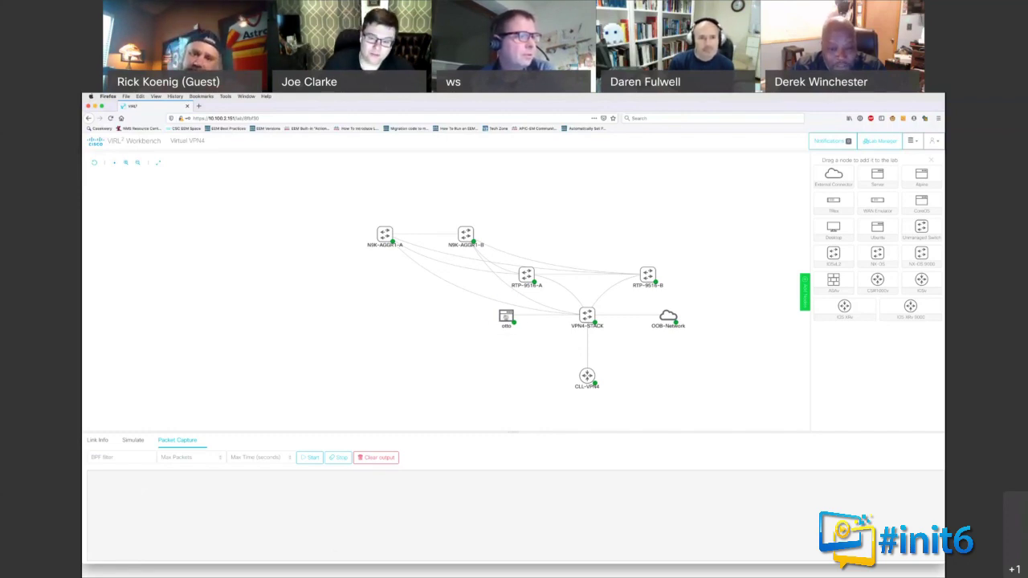
left_click(505, 317)
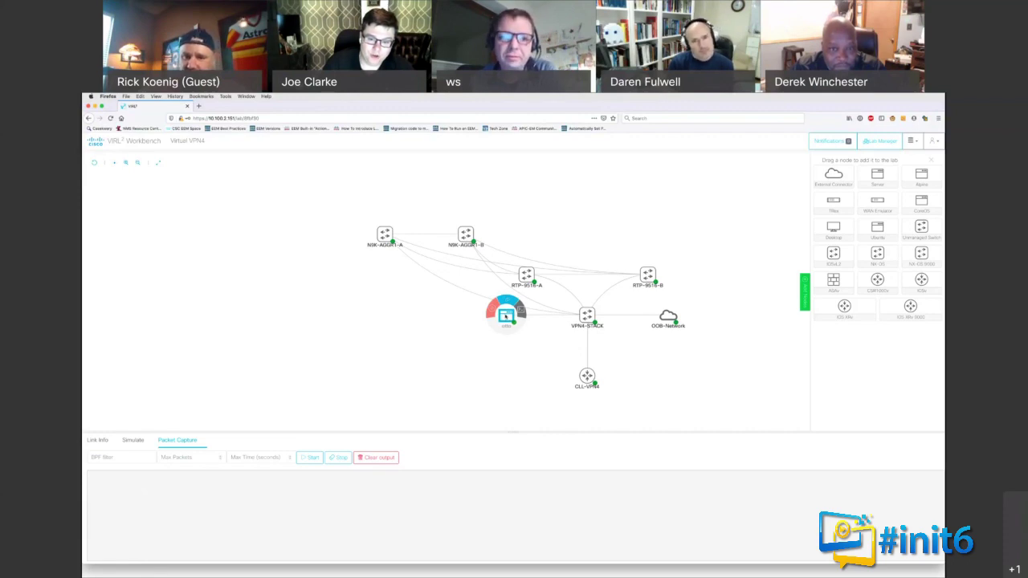
Step: Open otto's console and run 'cd cll-ansible-n9k/' and 'ls' to list the Ansible files
left_click(521, 310)
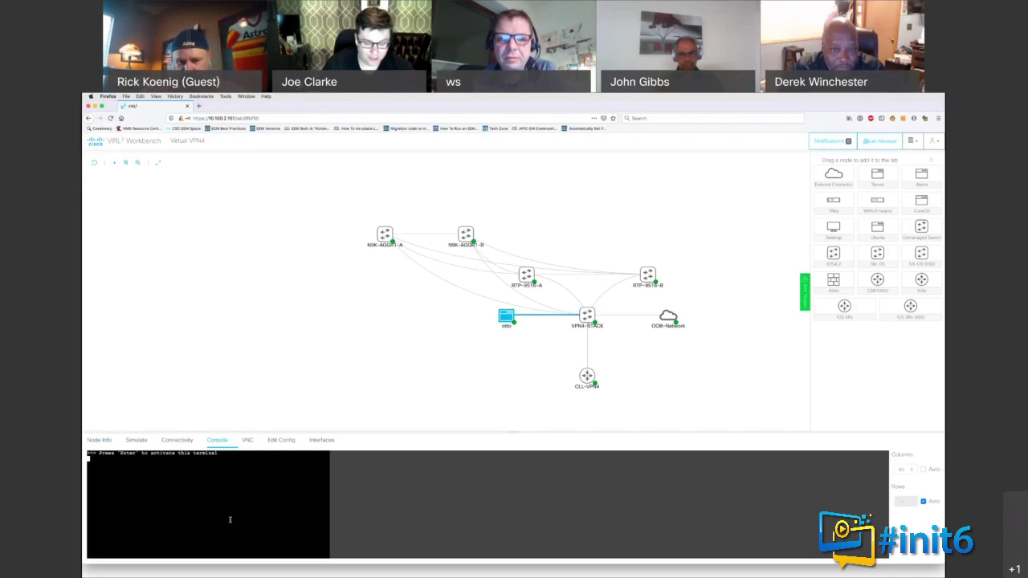
key("Return")
type("cd cll-ansible-n9k/")
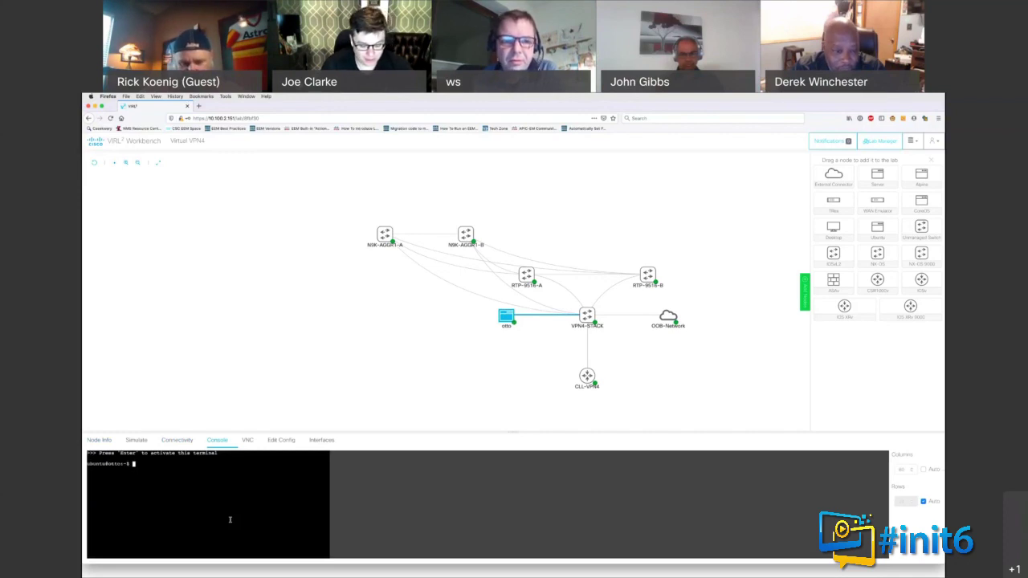
key("Return")
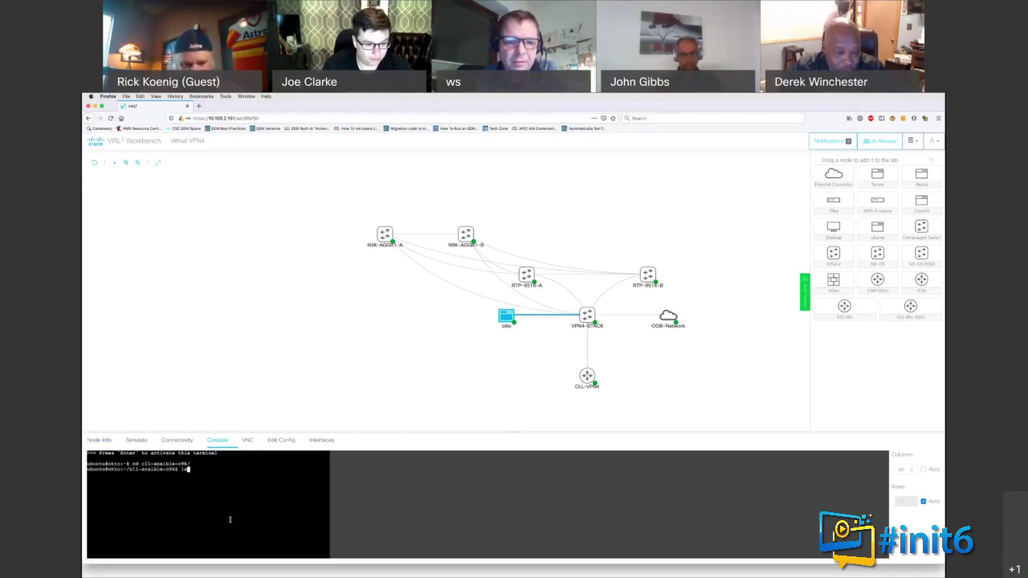
type("ls")
key("Return")
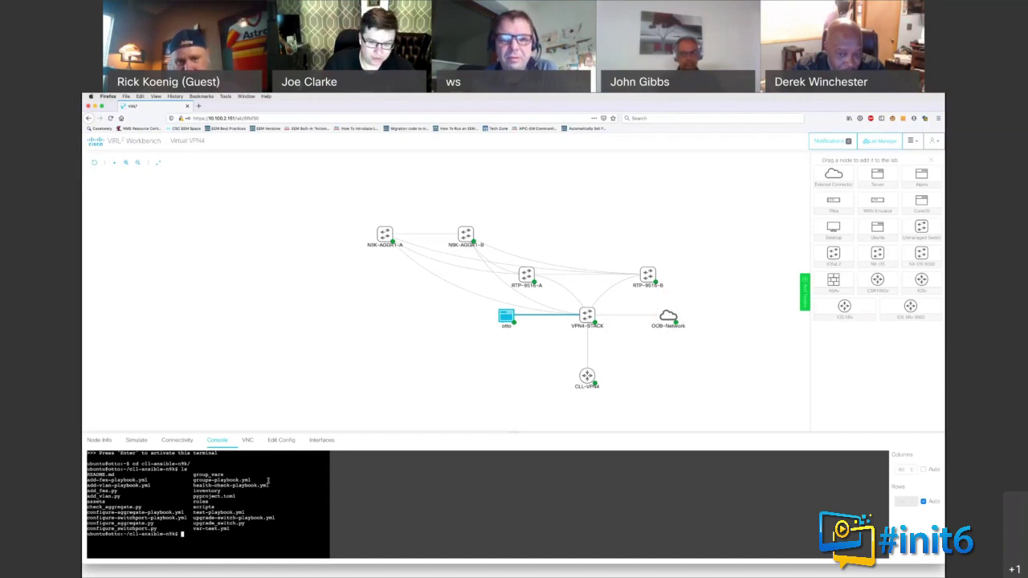
mouse_move(506, 315)
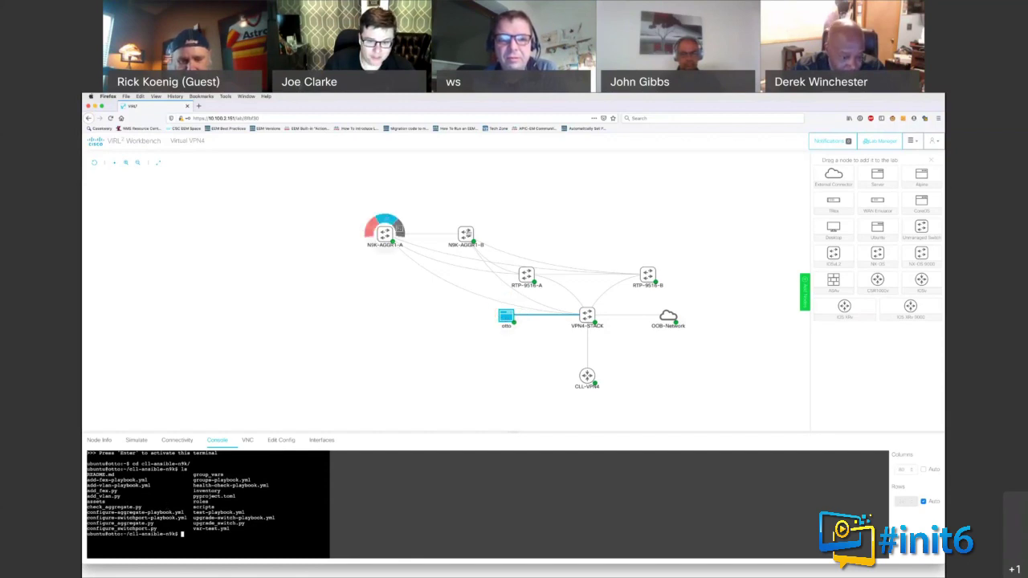
mouse_move(394, 239)
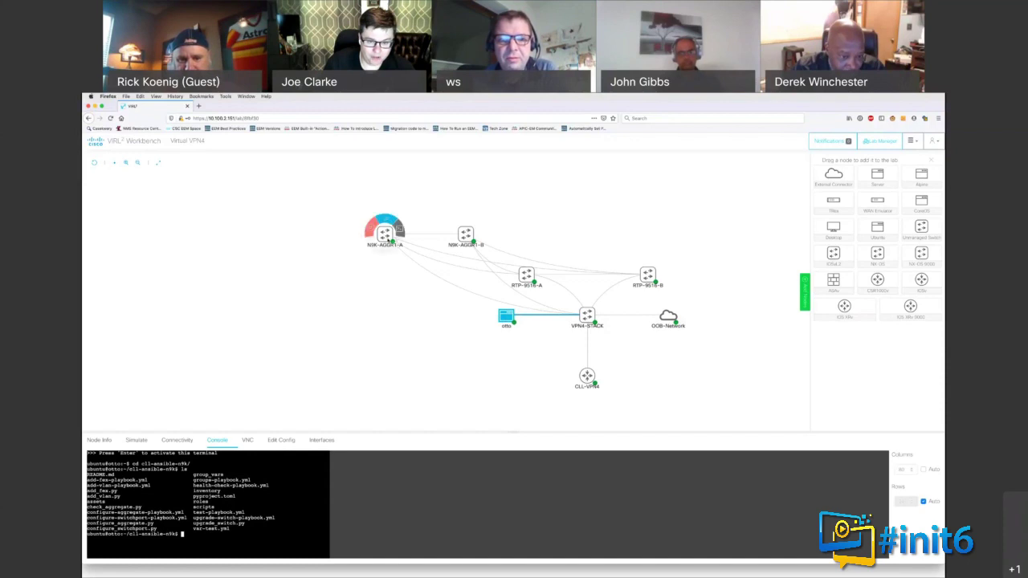
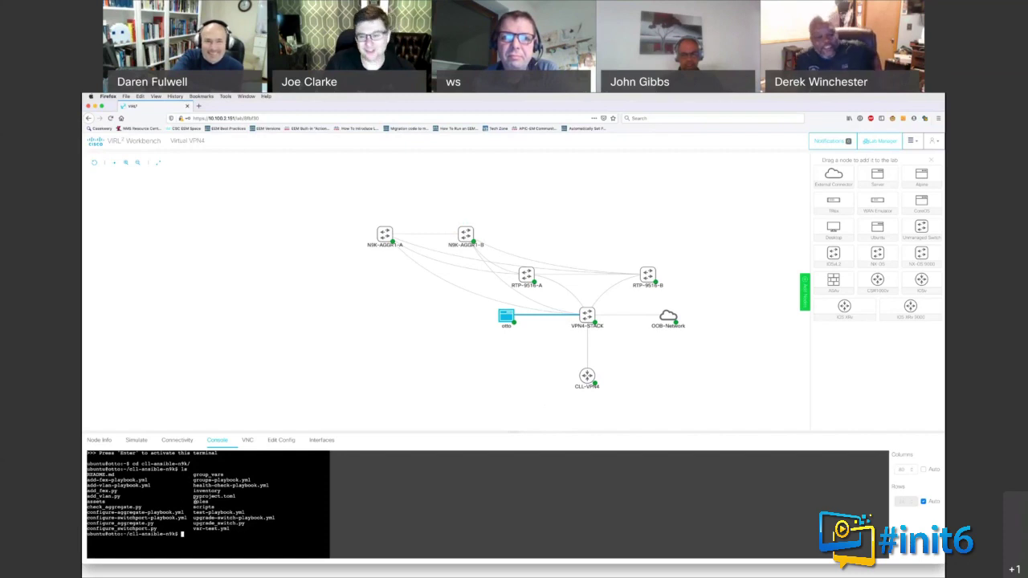
Step: Return from the Virtual VPN4 workbench to the Lab Manager dashboard via the VIRL logo
mouse_move(594, 372)
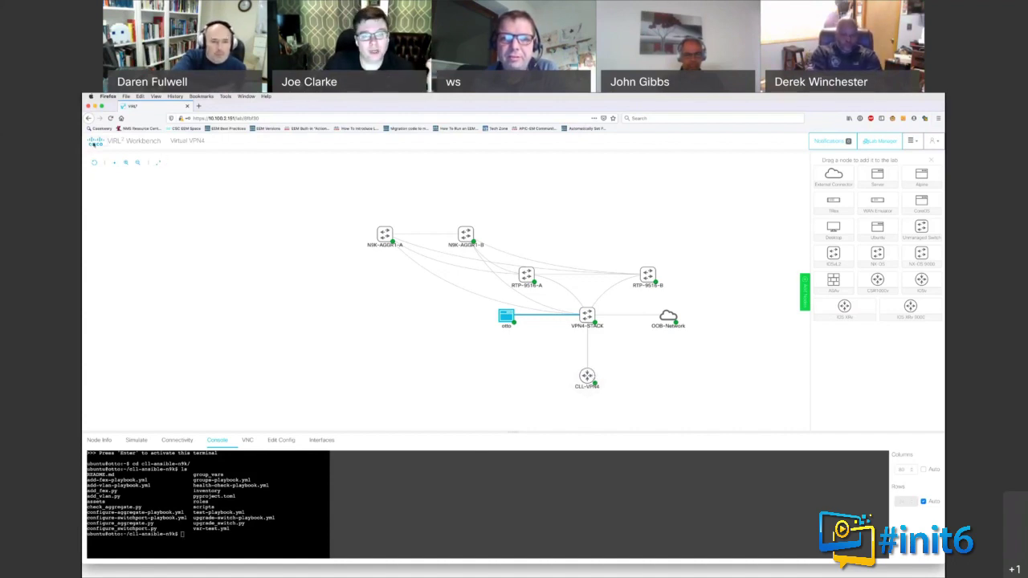
left_click(94, 143)
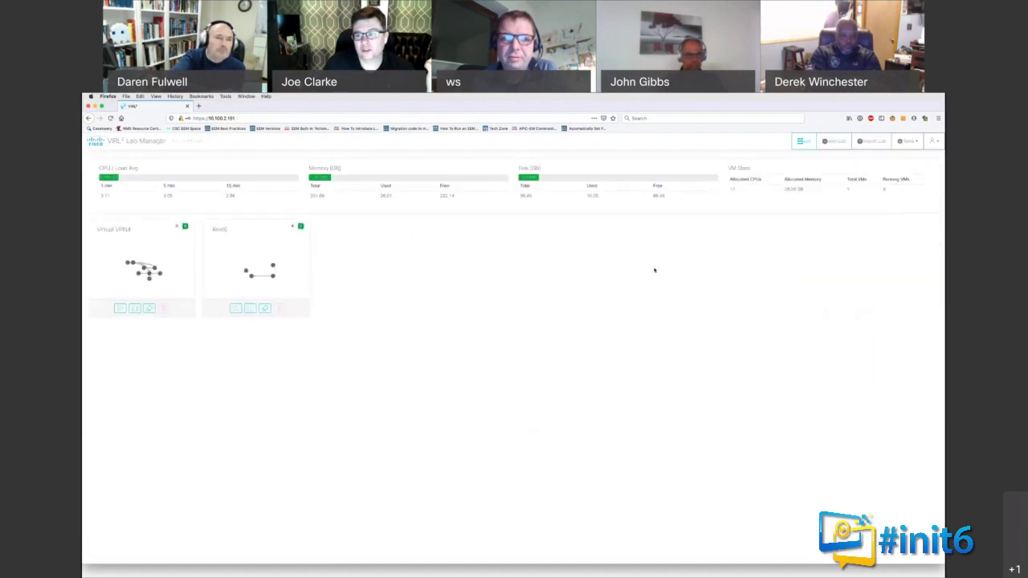
Step: Open the Import Lab page from the Lab Manager toolbar
left_click(867, 143)
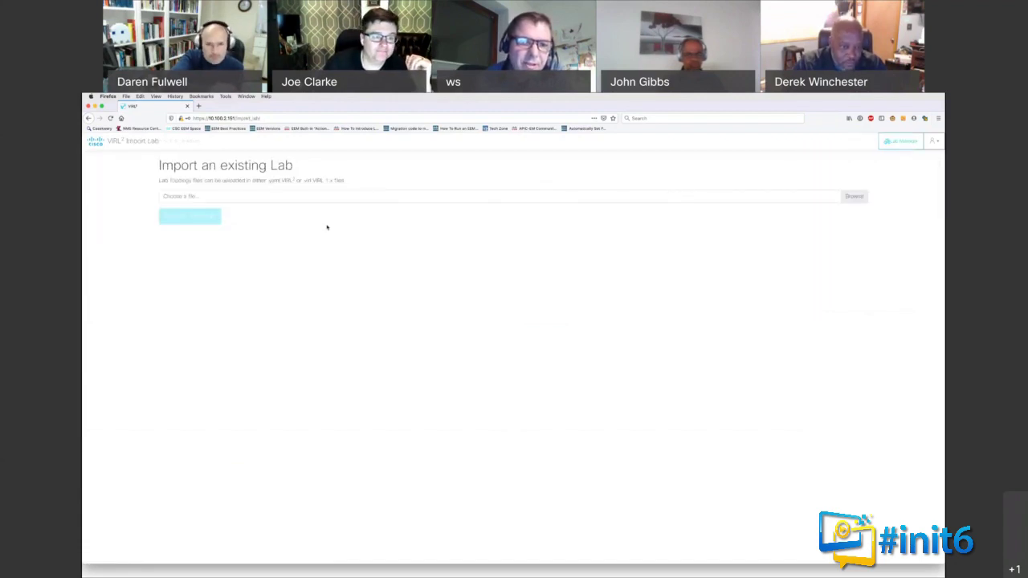
left_click(94, 142)
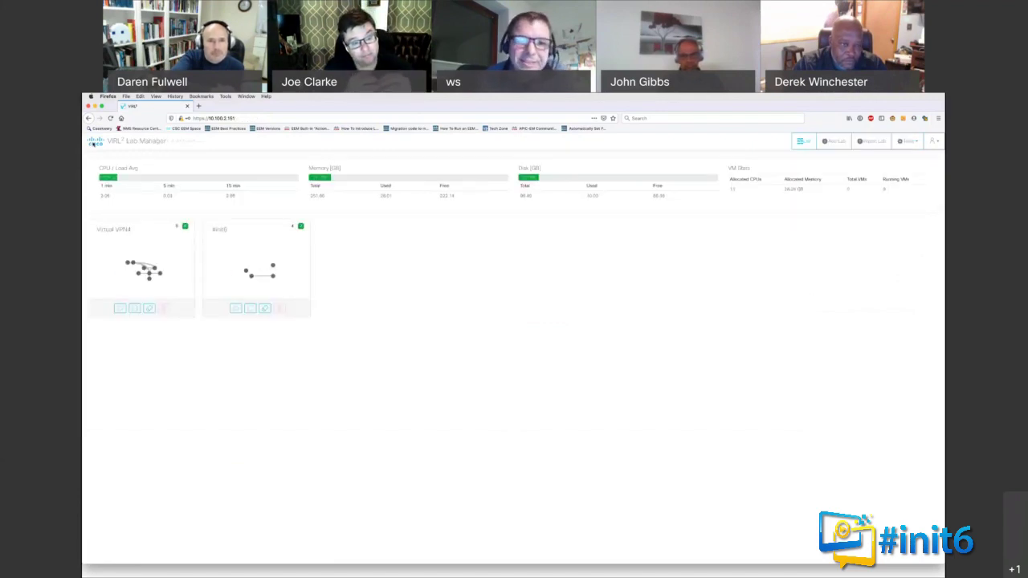
left_click(872, 141)
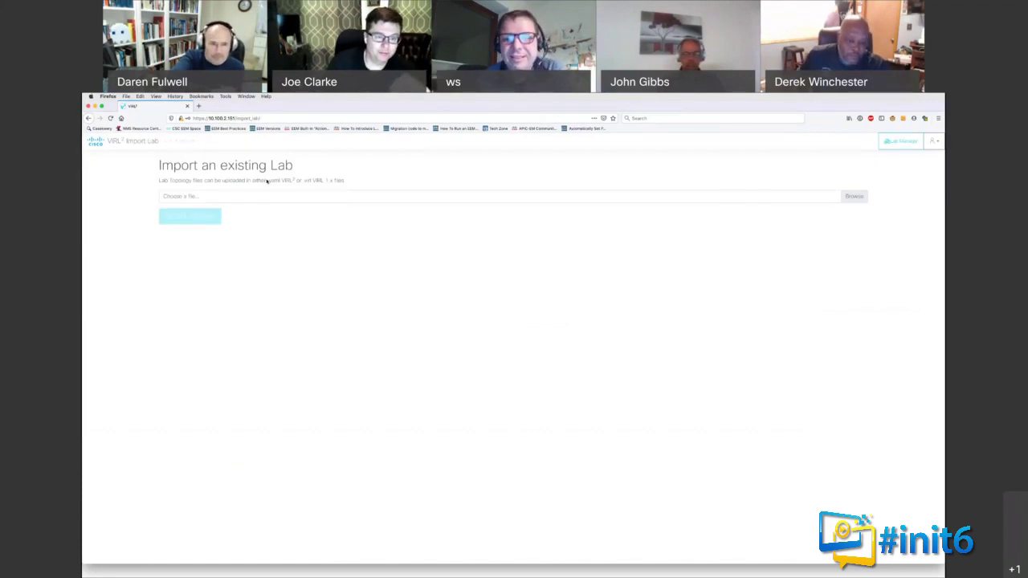
Step: Highlight the supported yaml and VIRL 1.x file formats in the page description
left_click_drag(270, 181, 288, 182)
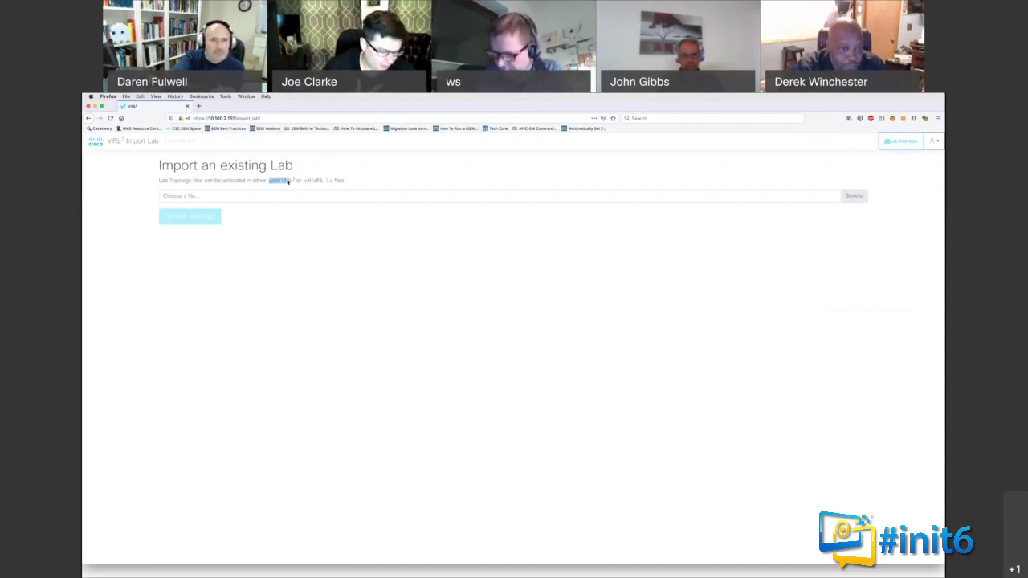
left_click(288, 181)
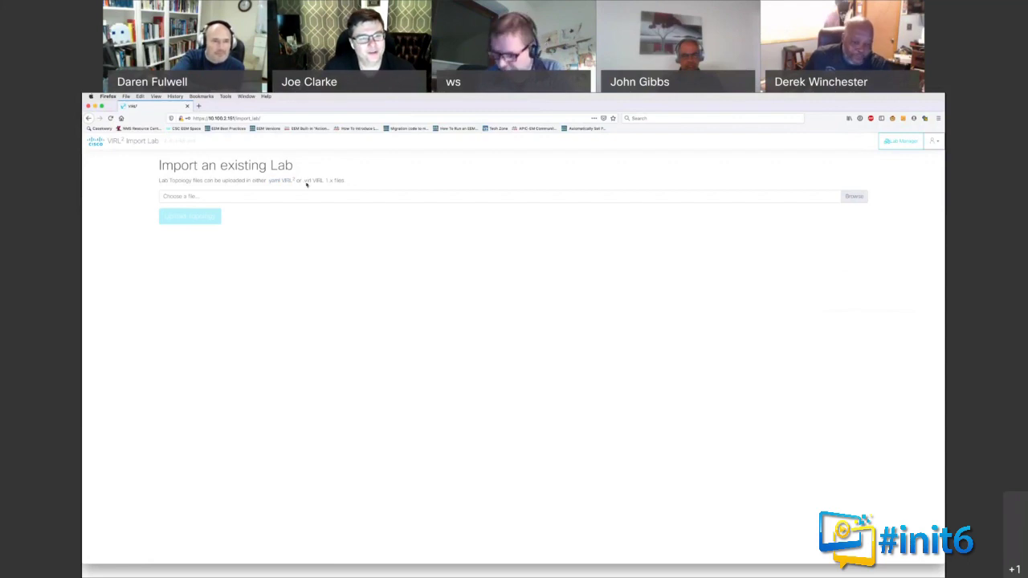
left_click_drag(303, 182, 332, 181)
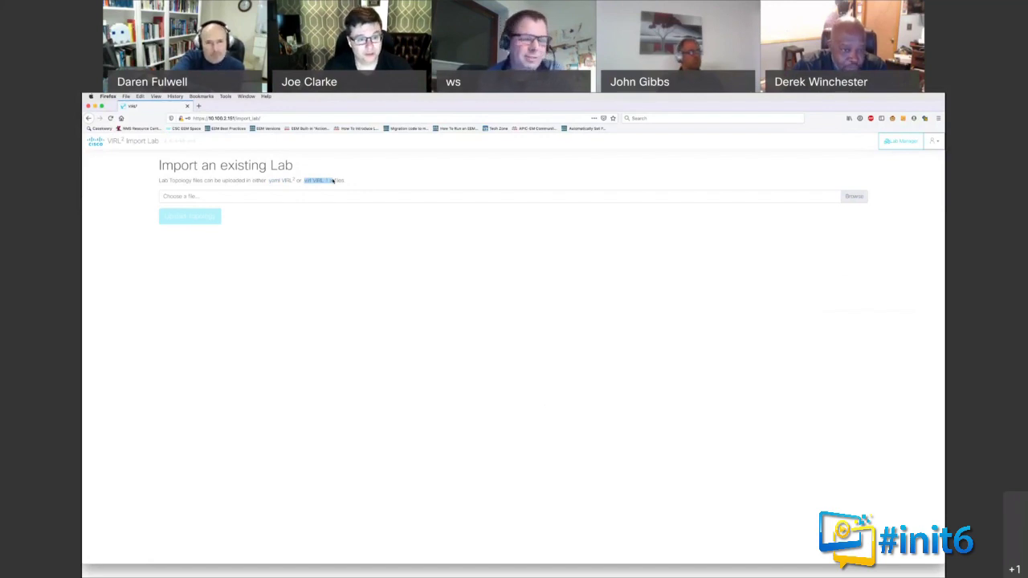
left_click(338, 211)
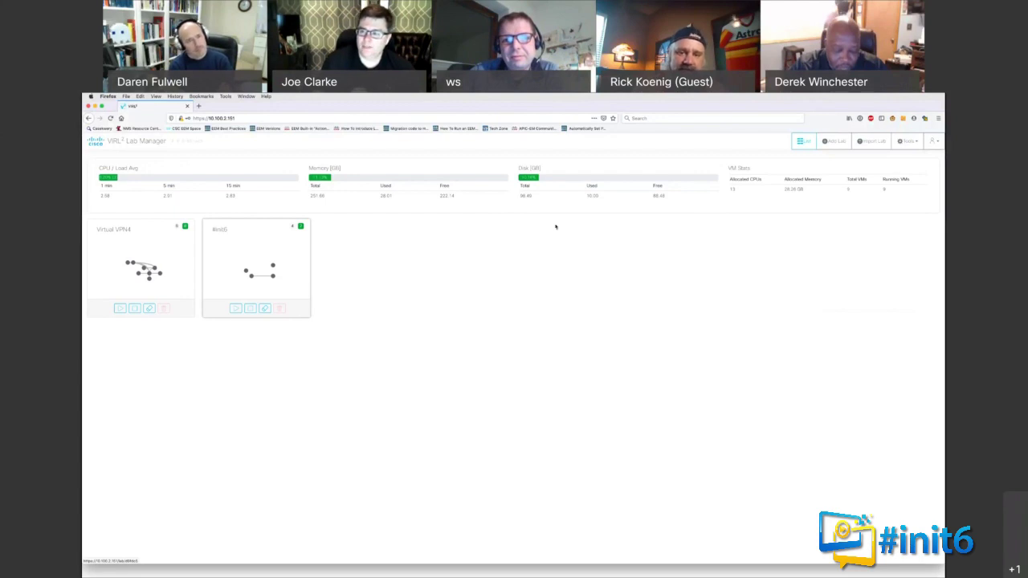
Step: View the Smart Software Licensing status under Tools > Licensing, then return to Lab Manager
left_click(900, 149)
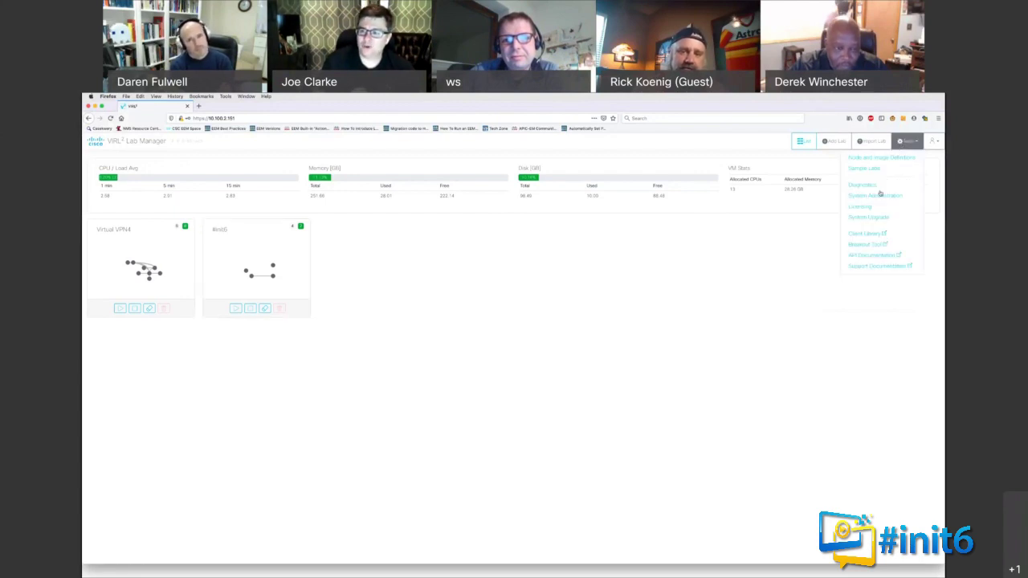
left_click(878, 210)
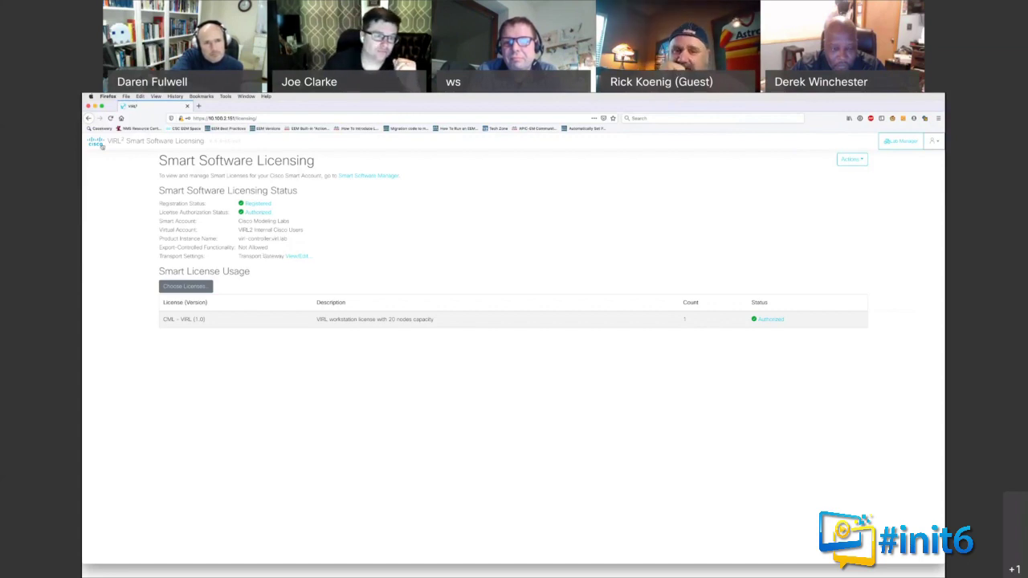
left_click(101, 145)
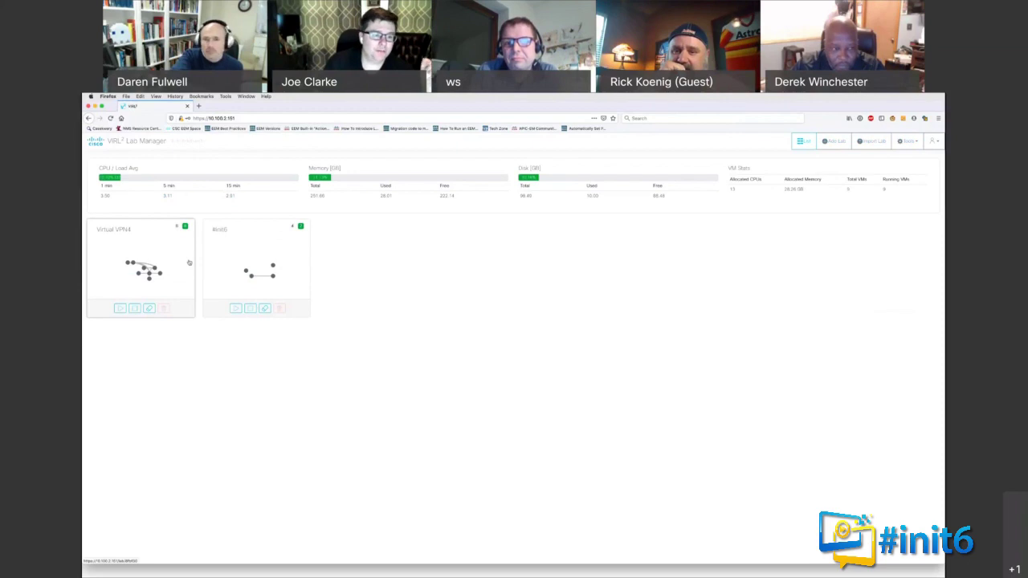
Step: Open the Virtual VPN4 lab and view the VPN4-STACK node's Simulate settings
left_click(184, 260)
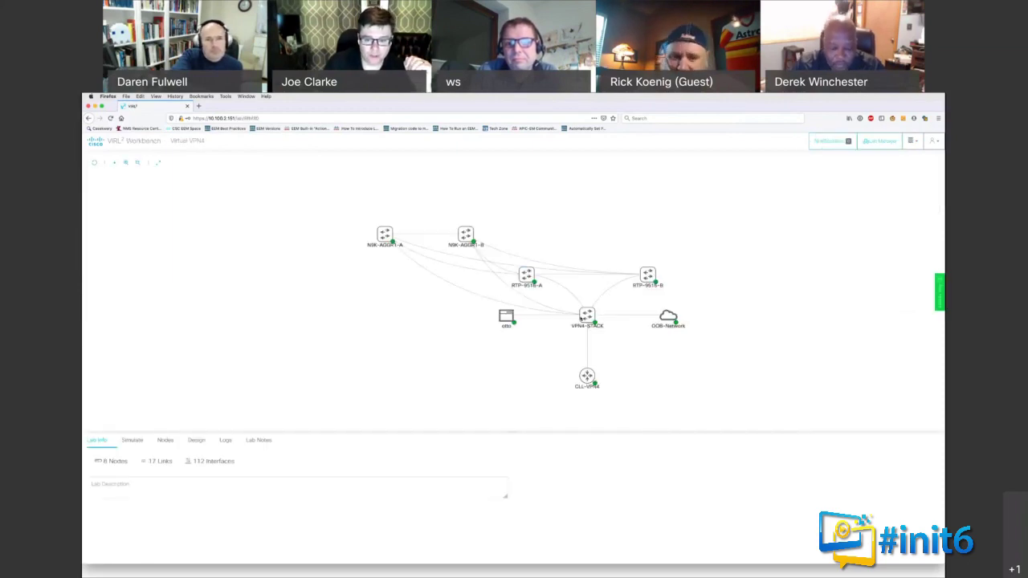
mouse_move(586, 316)
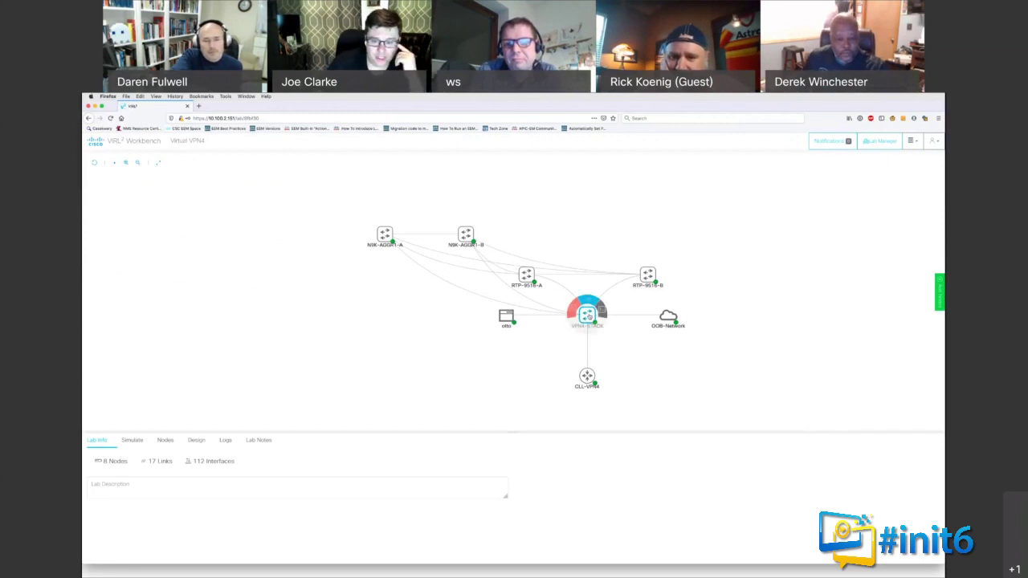
left_click(588, 316)
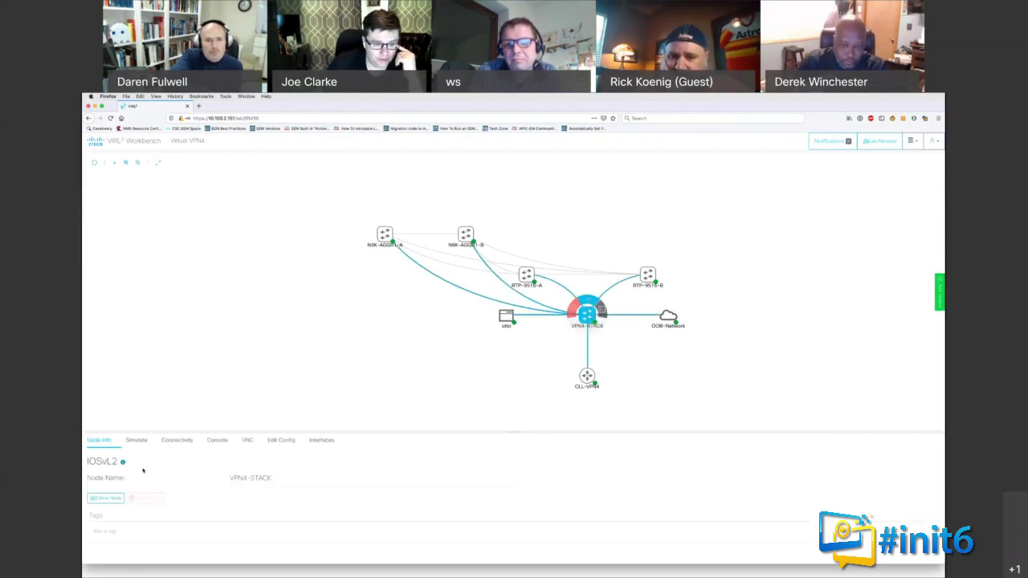
left_click(136, 440)
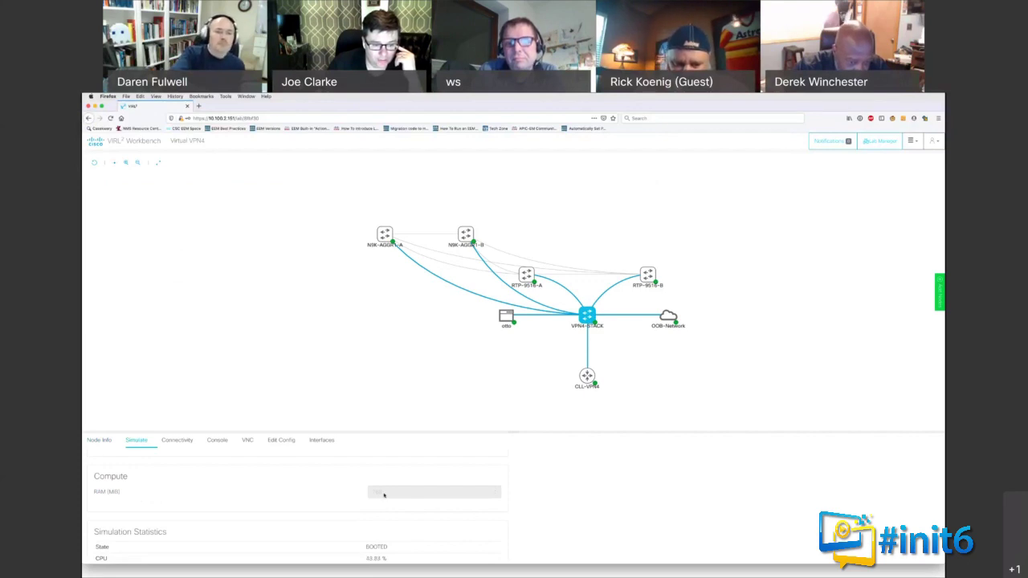
Step: Check RTP-9516-A's simulation settings, then go back to the Lab Manager dashboard
scroll(384, 495, "up", 1)
scroll(384, 495, "up", 1)
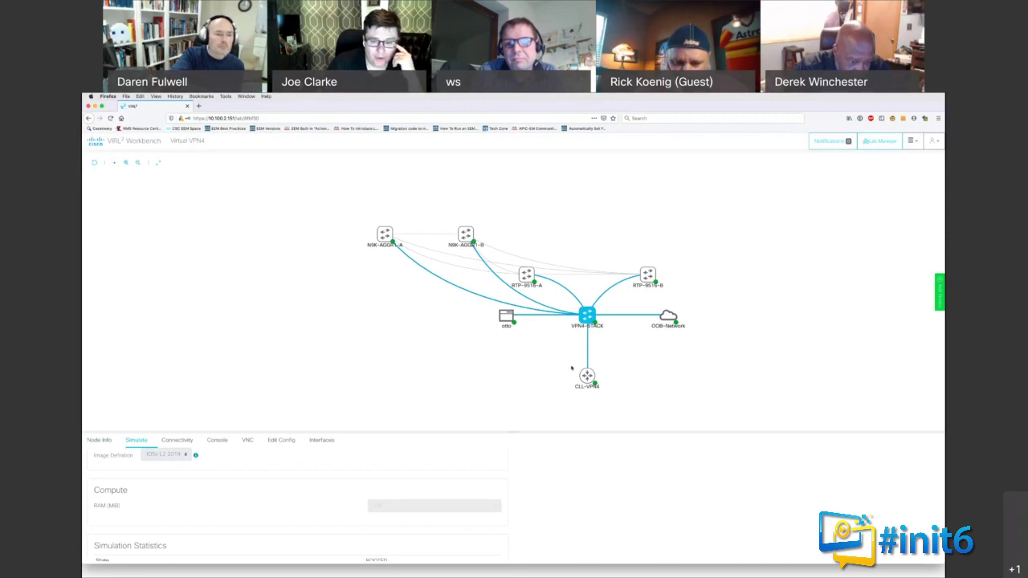
left_click(527, 277)
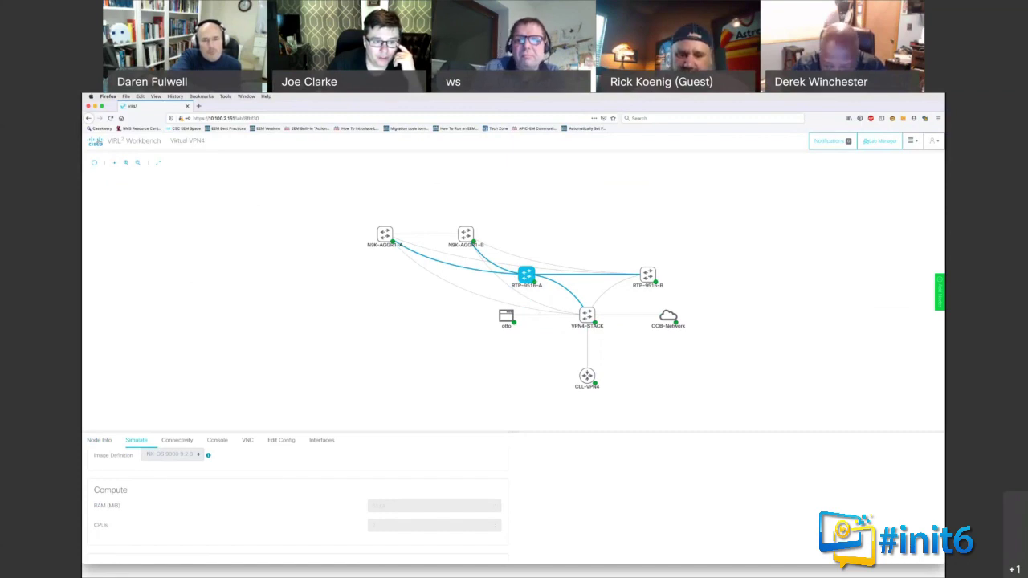
left_click(97, 141)
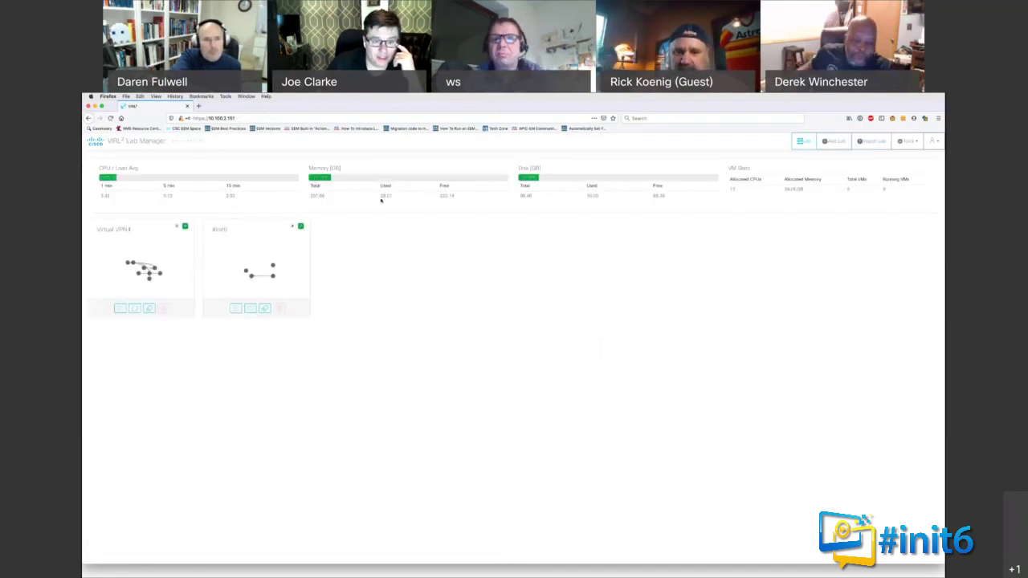